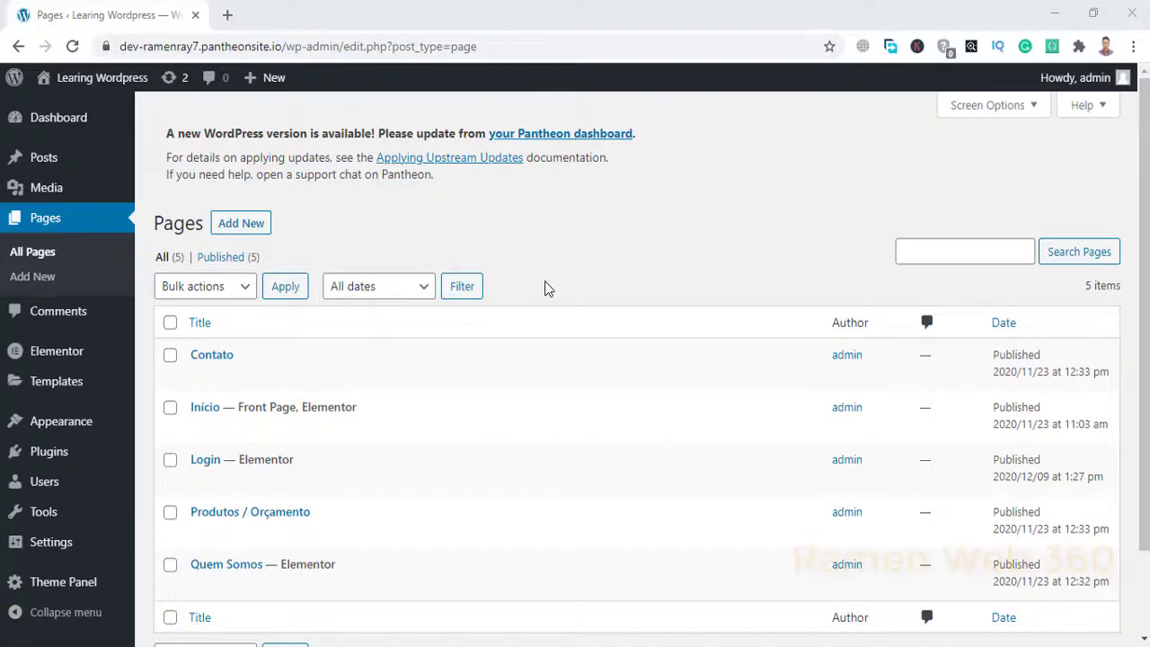
Step: Open the Início front page for editing with Elementor in a new browser tab and switch to it
scroll(545, 288, down, 2)
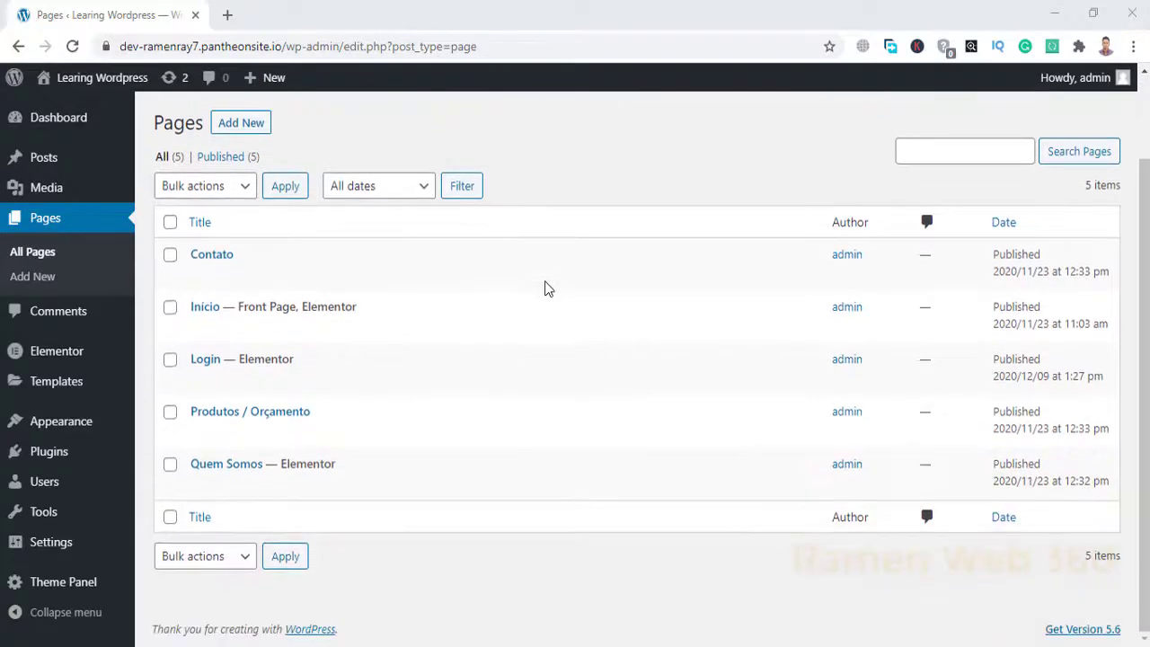
click(575, 176)
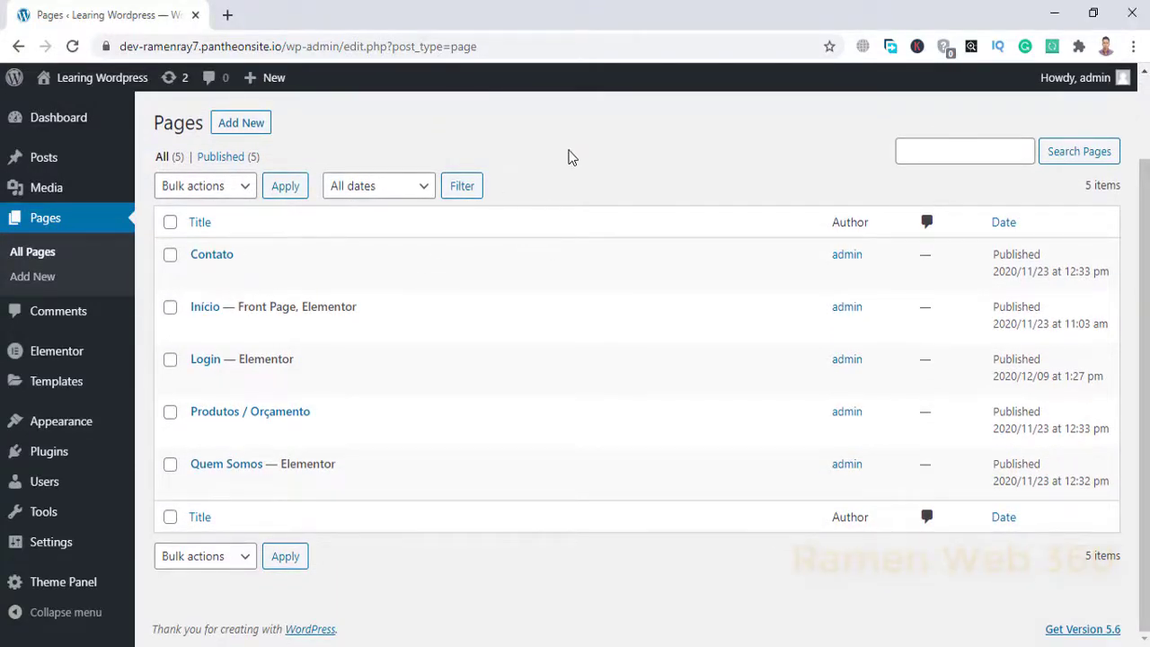
scroll(570, 156, up, 2)
scroll(570, 157, down, 2)
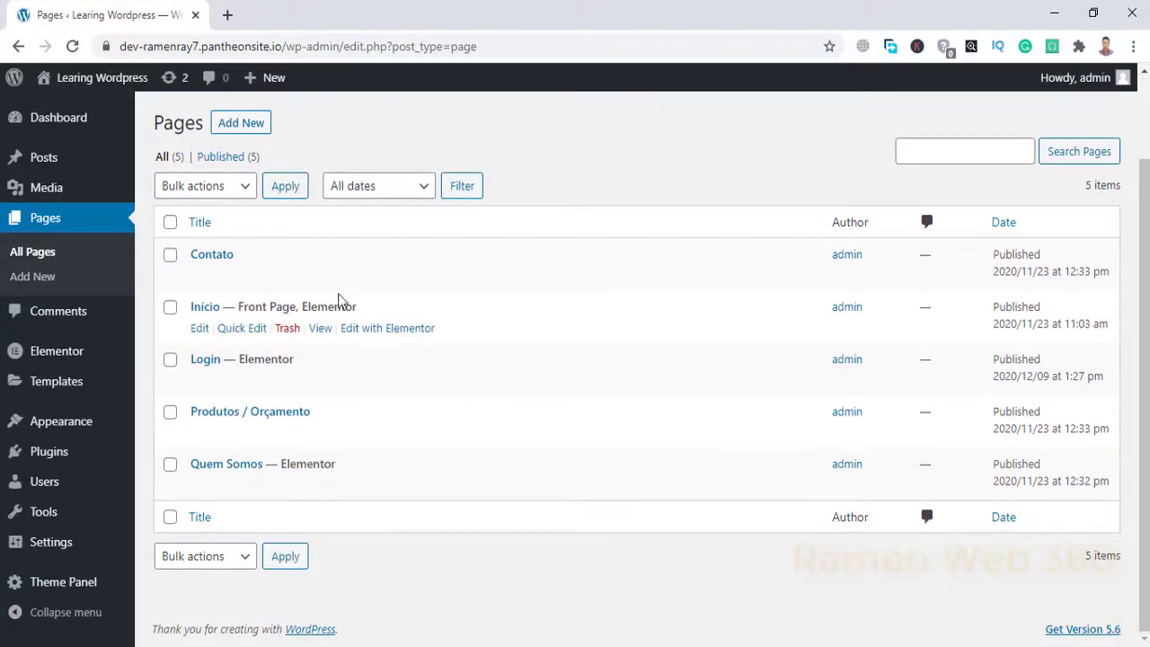
right_click(390, 336)
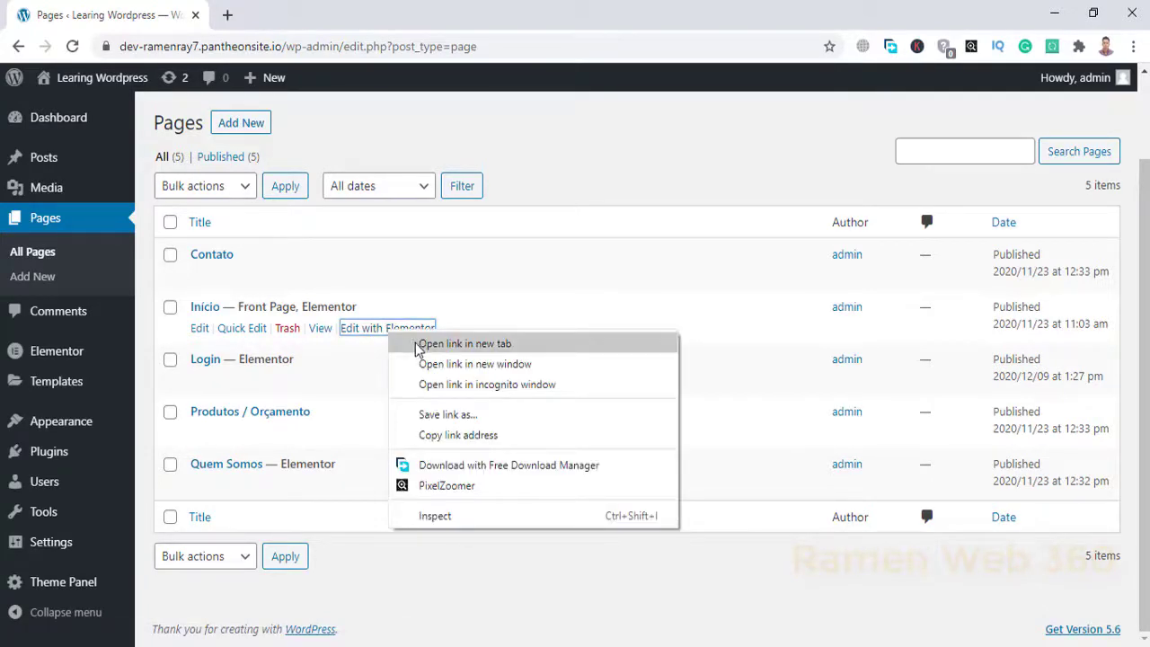
click(416, 345)
click(288, 9)
click(141, 9)
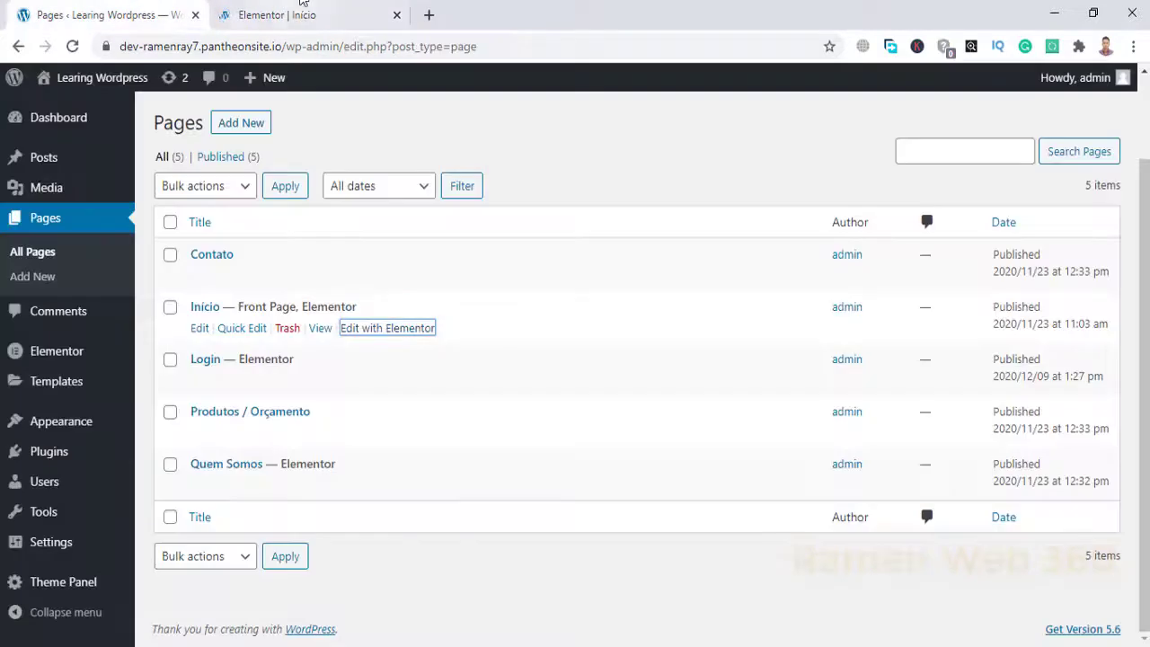
click(301, 5)
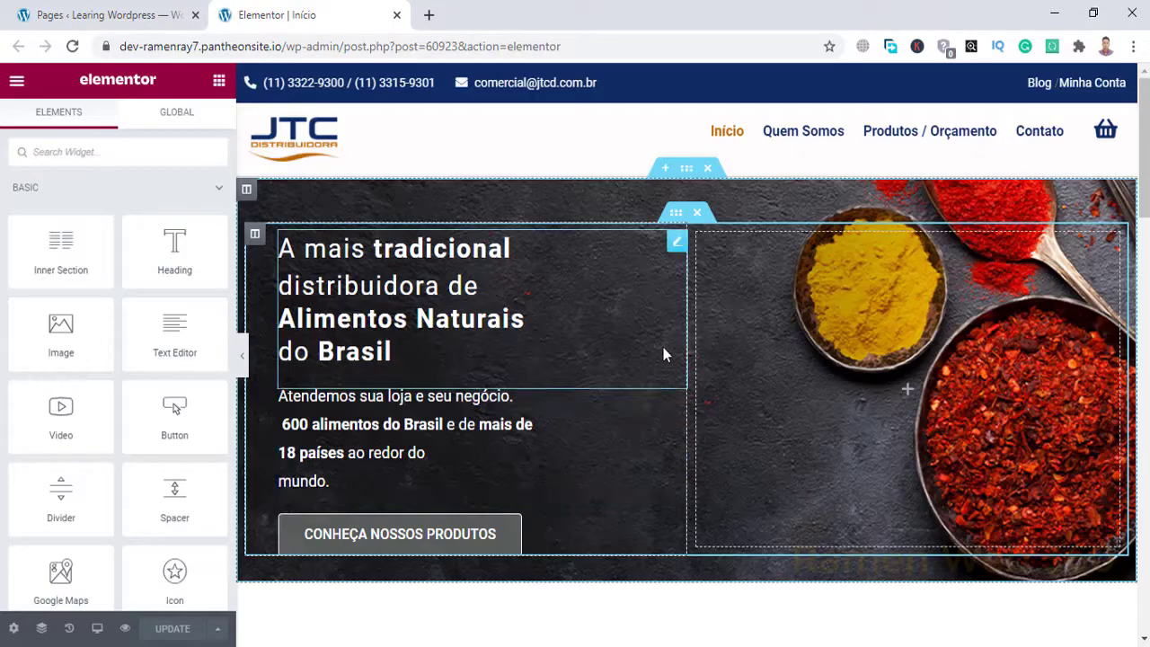
Step: Save the entire Início page to the Elementor library as a template named "home"
scroll(636, 363, down, 3)
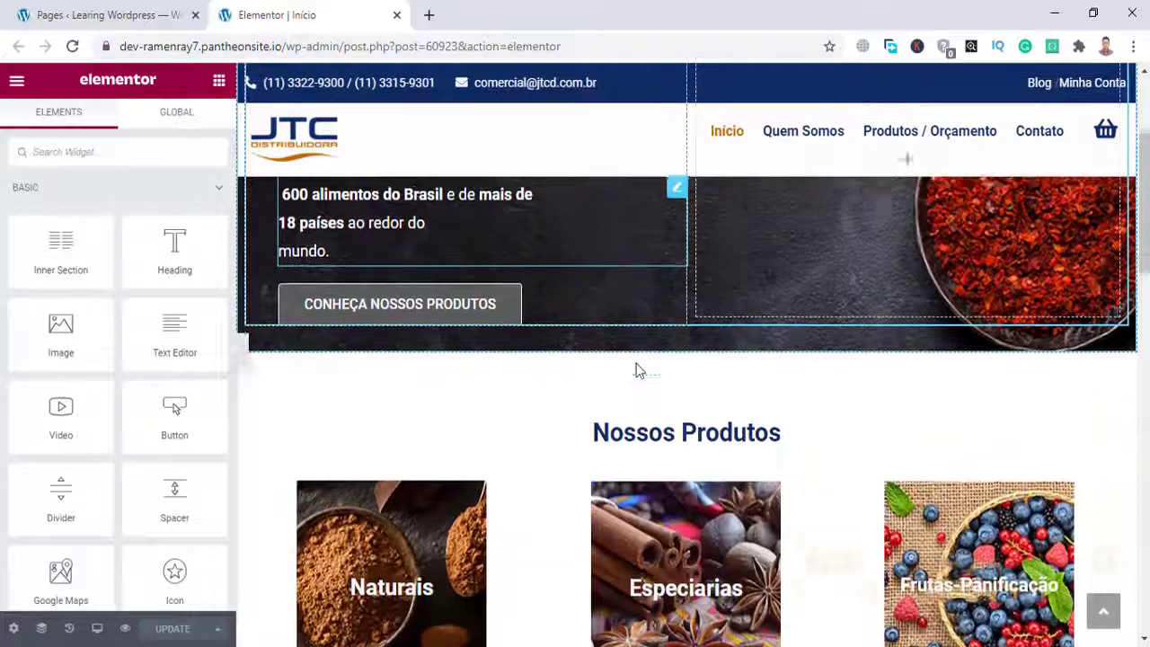
scroll(634, 425, down, 4)
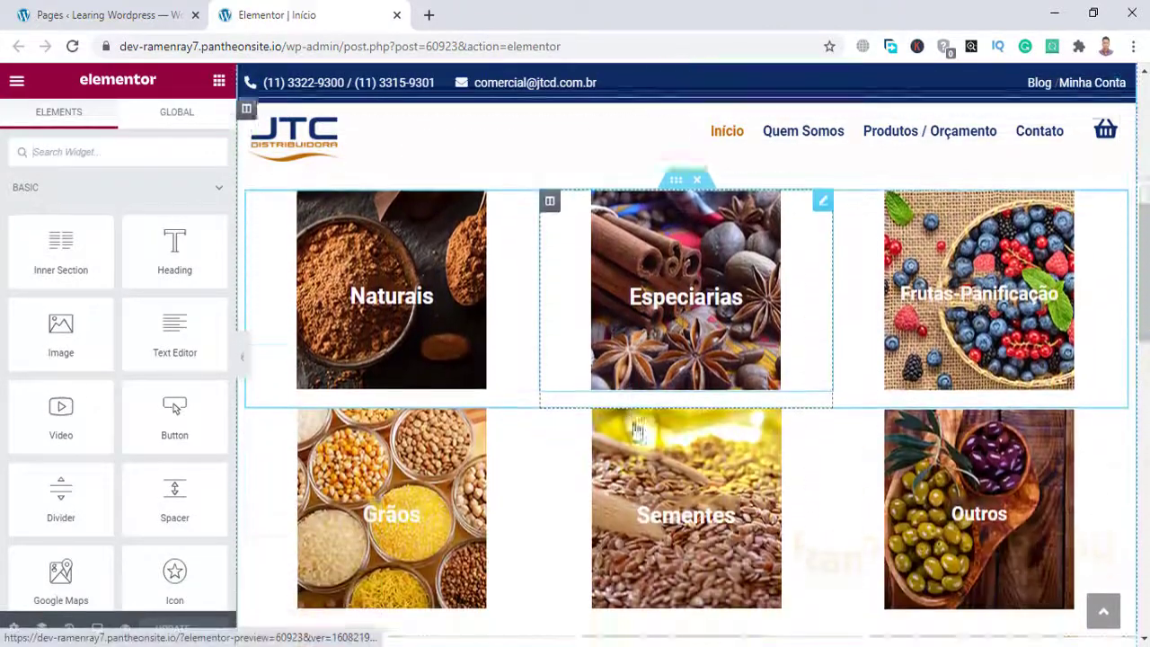
scroll(635, 430, down, 3)
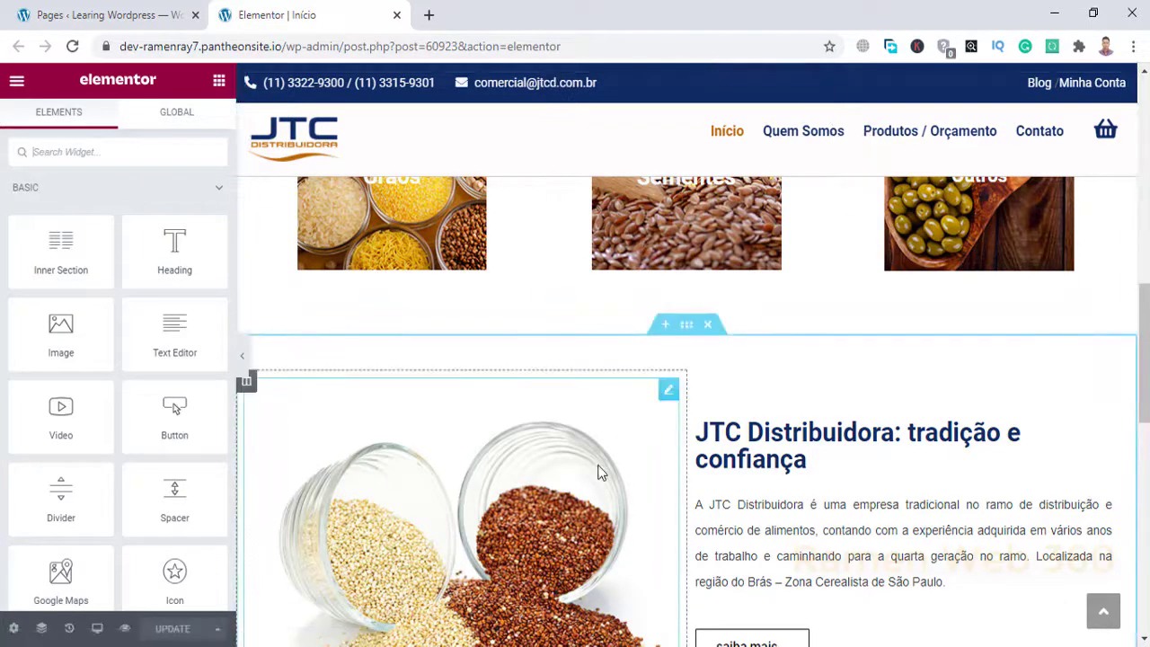
scroll(645, 419, up, 10)
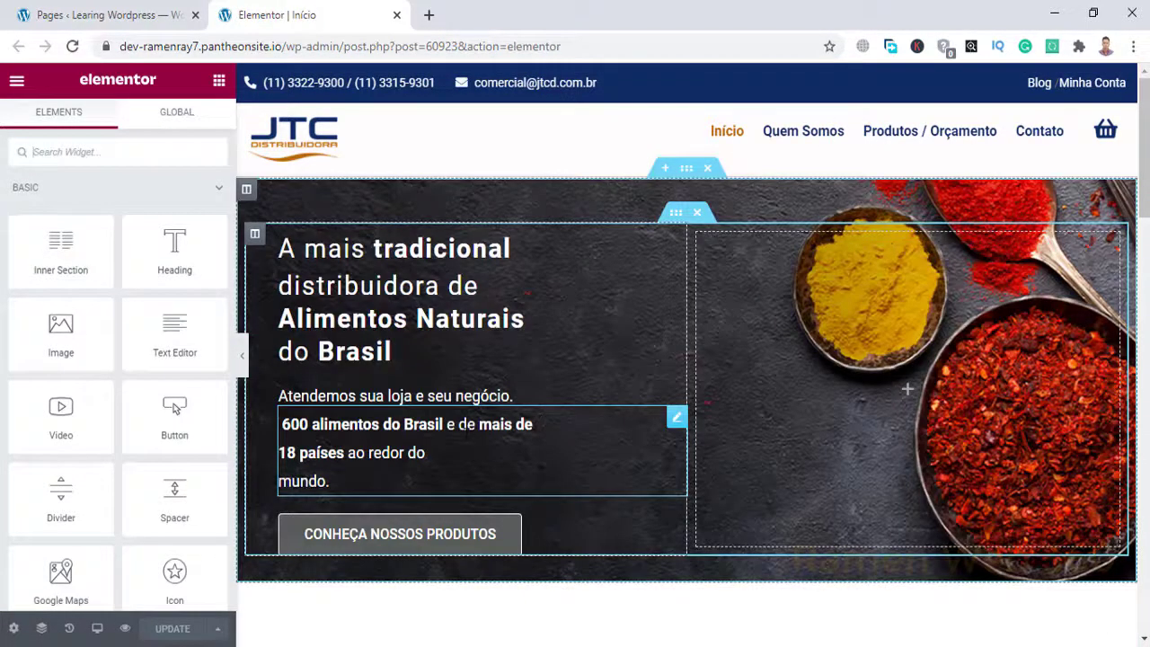
click(218, 631)
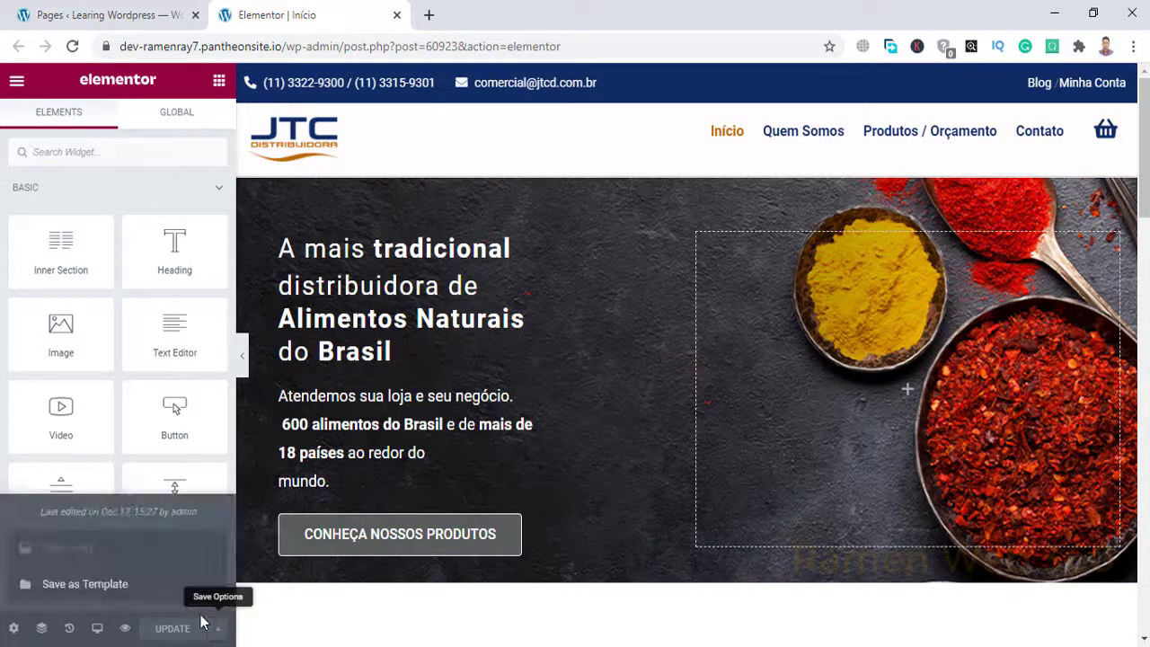
click(122, 586)
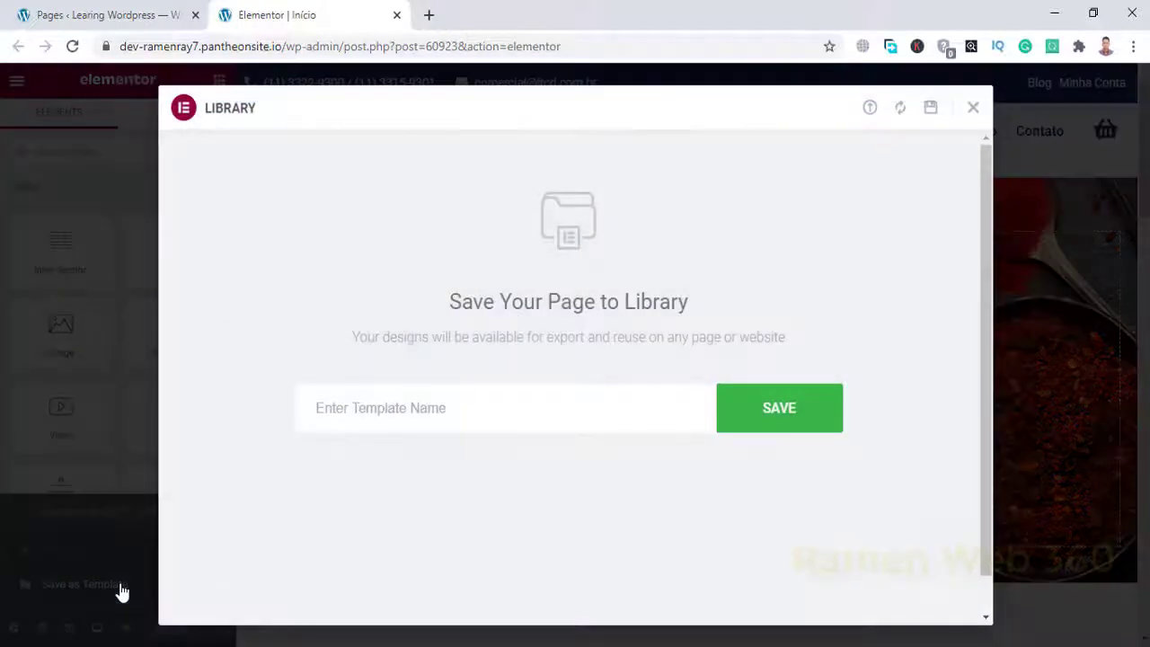
click(474, 406)
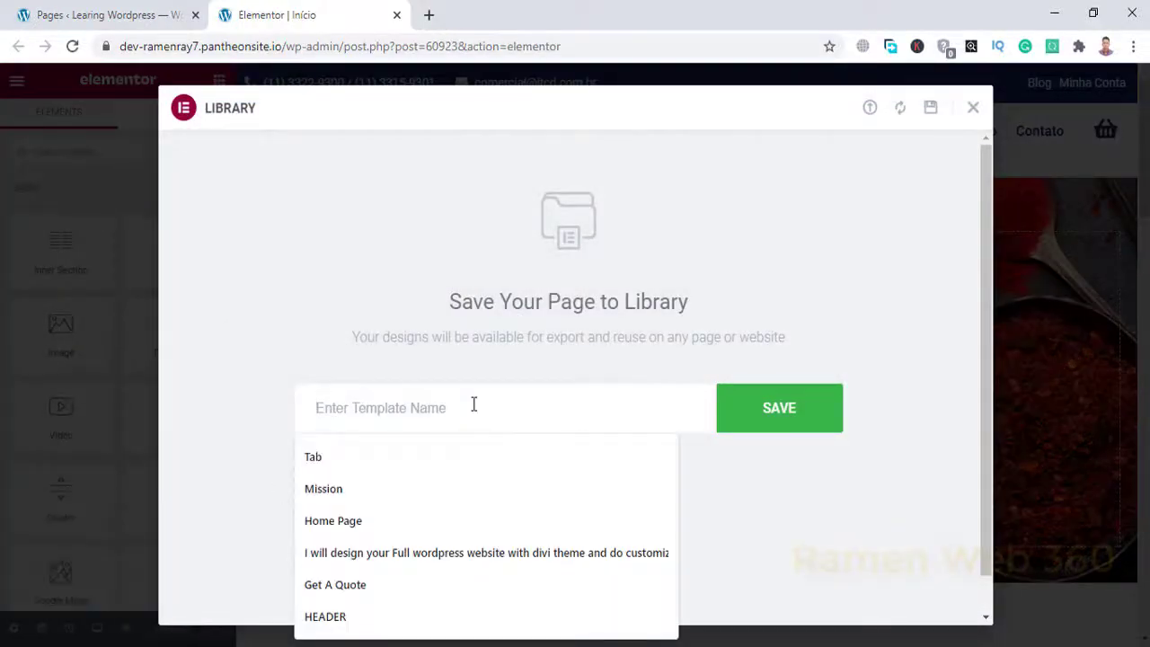
text(hom)
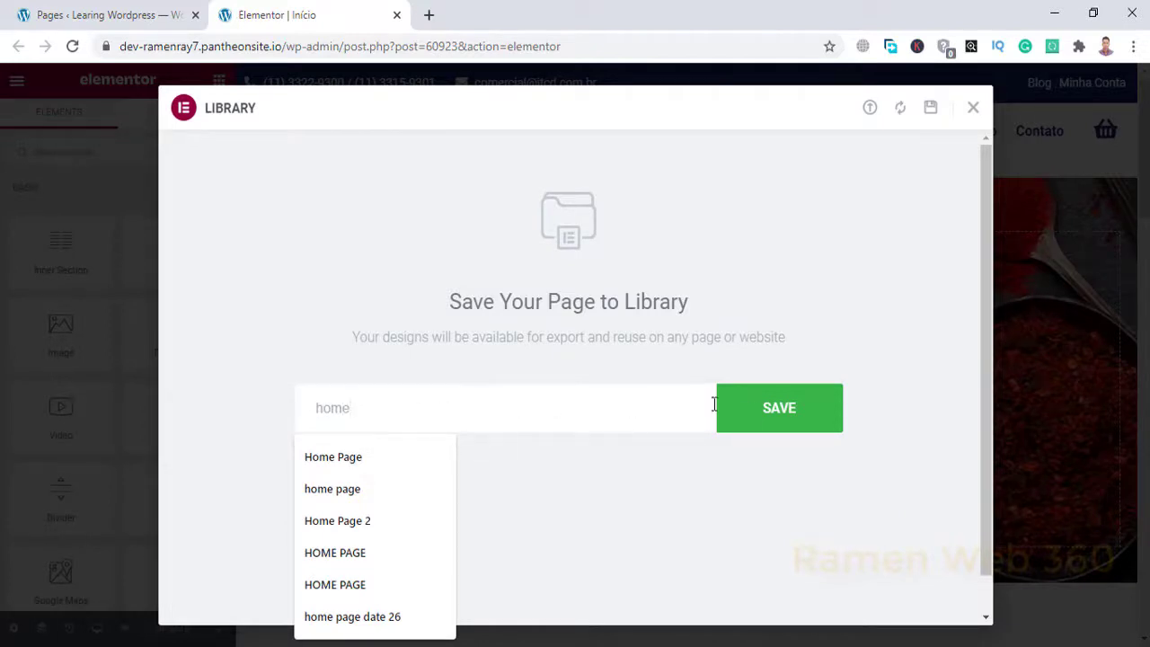
text(e)
click(753, 412)
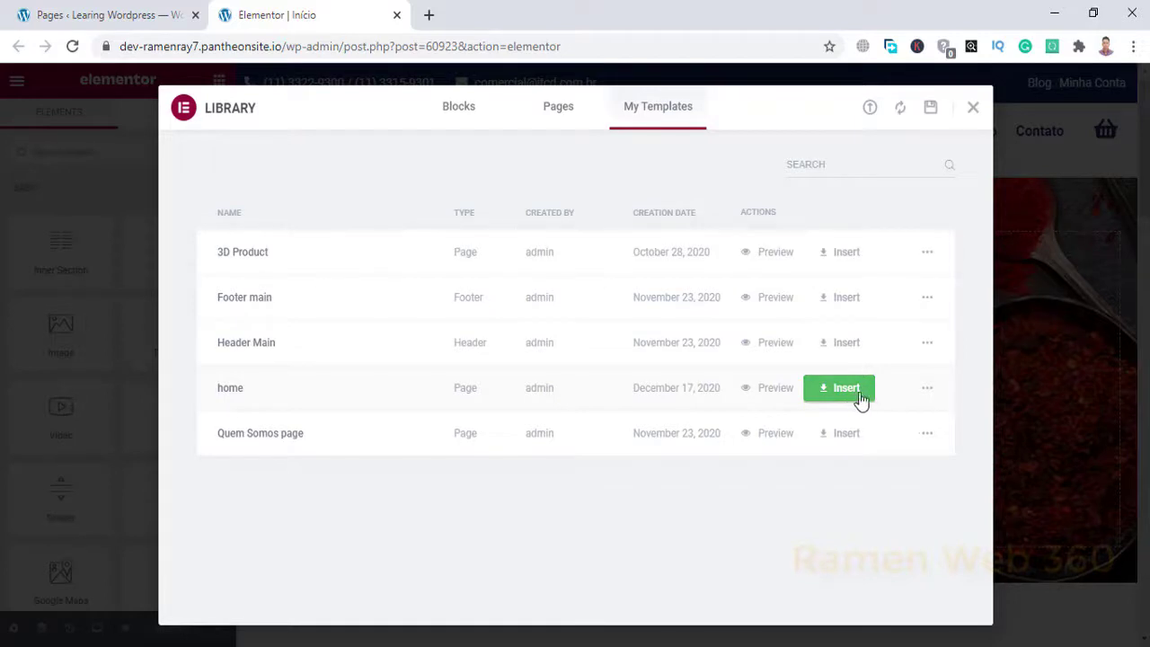
Step: Export the "home" page template from the library as a file and close the library
click(929, 392)
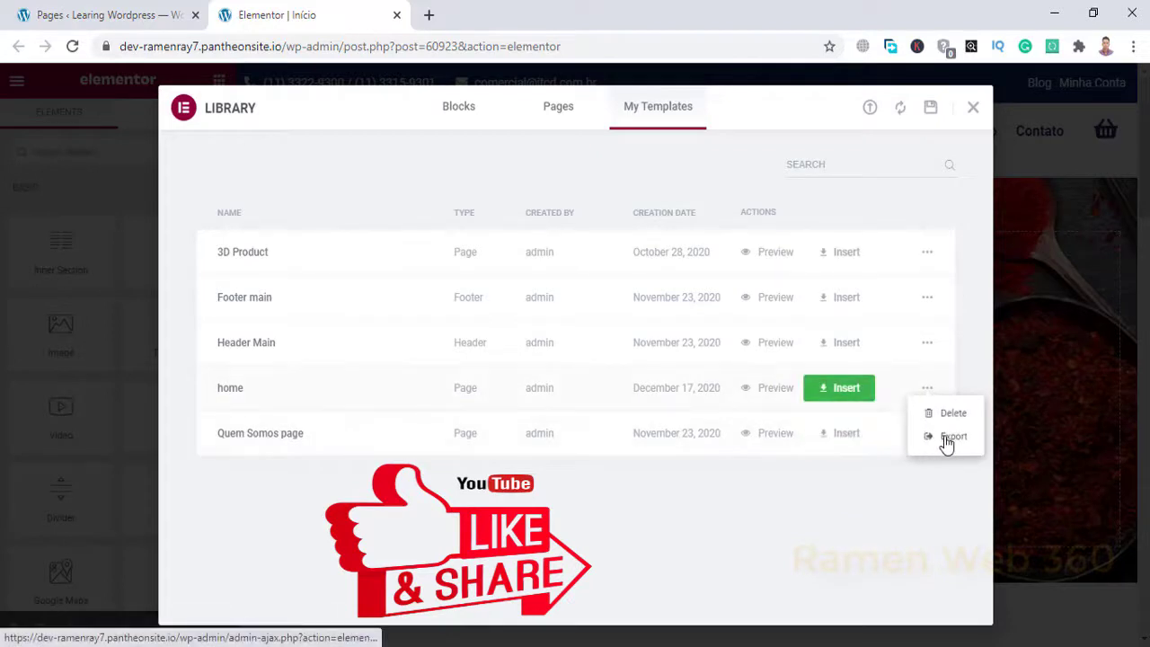
click(951, 437)
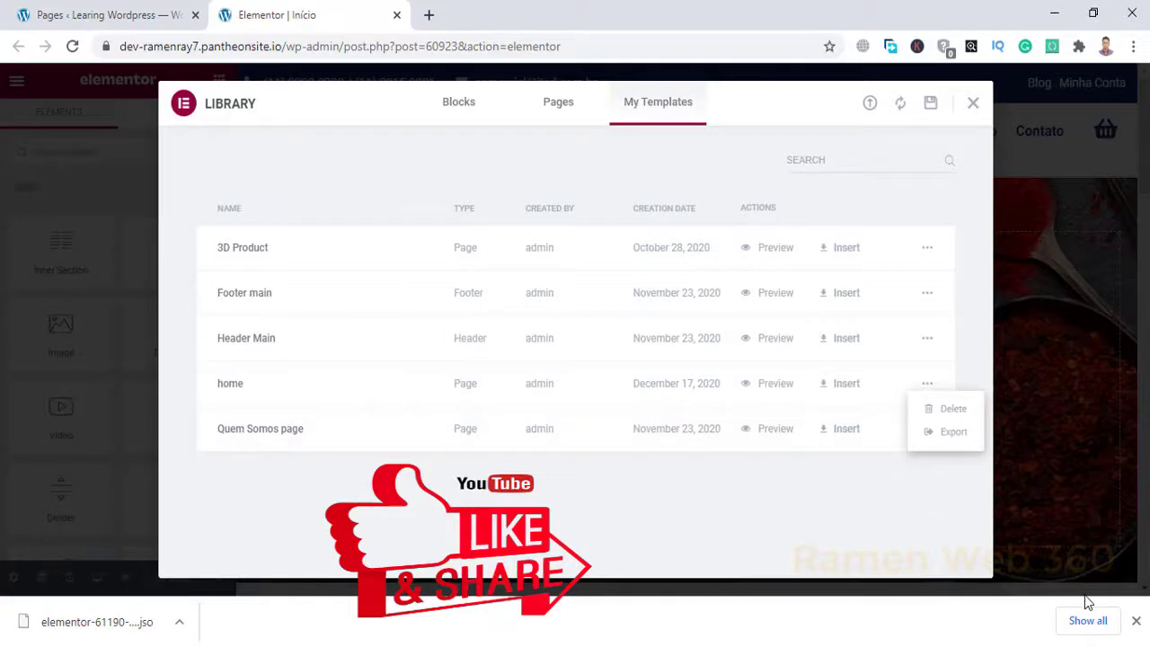
click(973, 104)
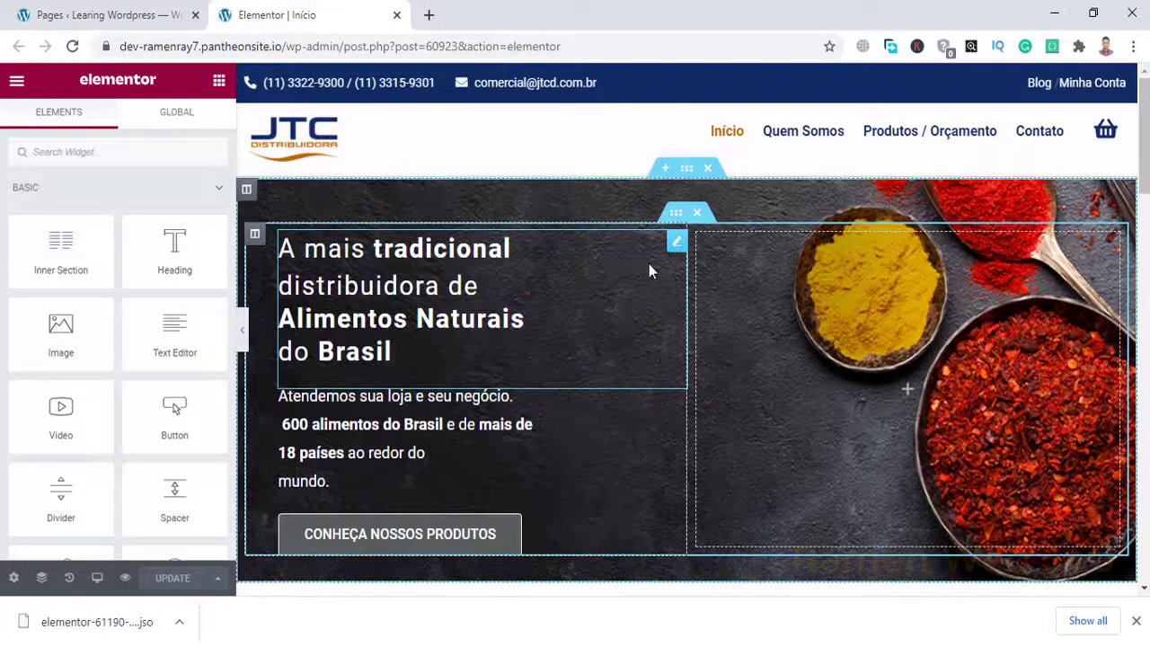
Step: Save the hero section with the spice background to the library as a template named "slider"
right_click(684, 173)
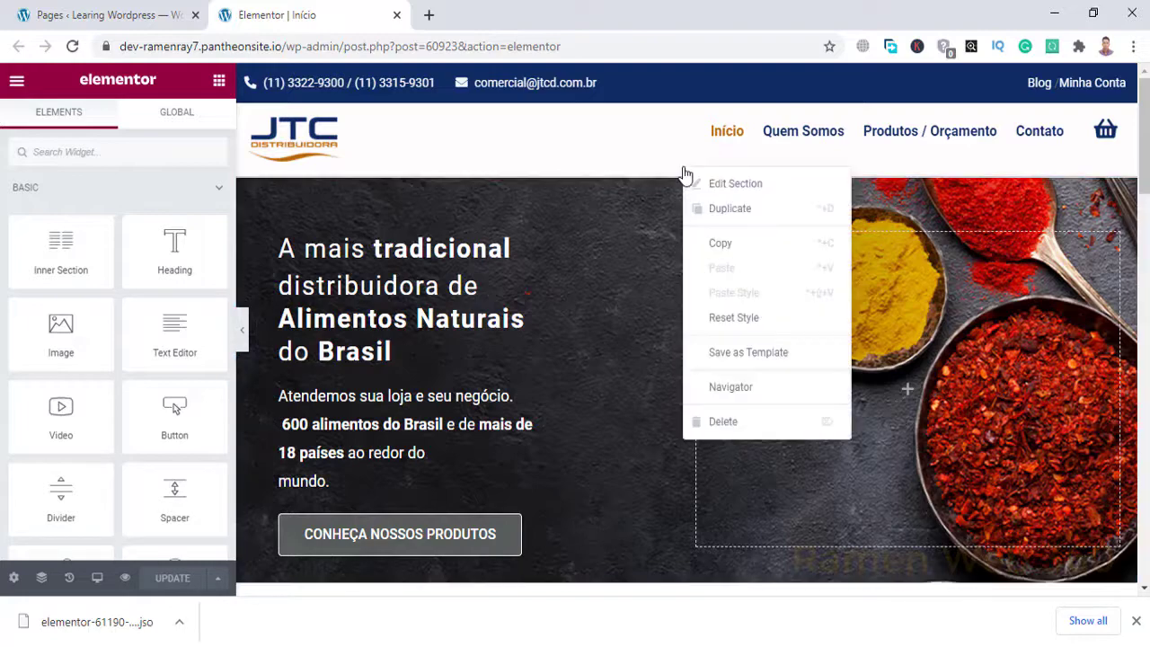
click(751, 355)
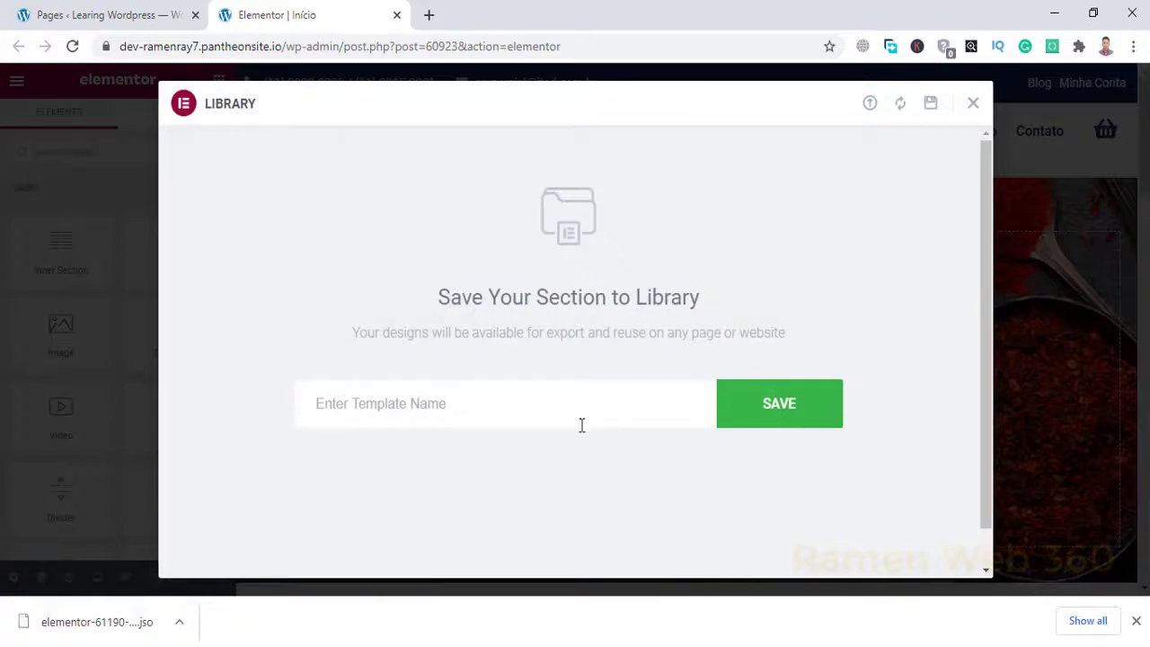
click(558, 410)
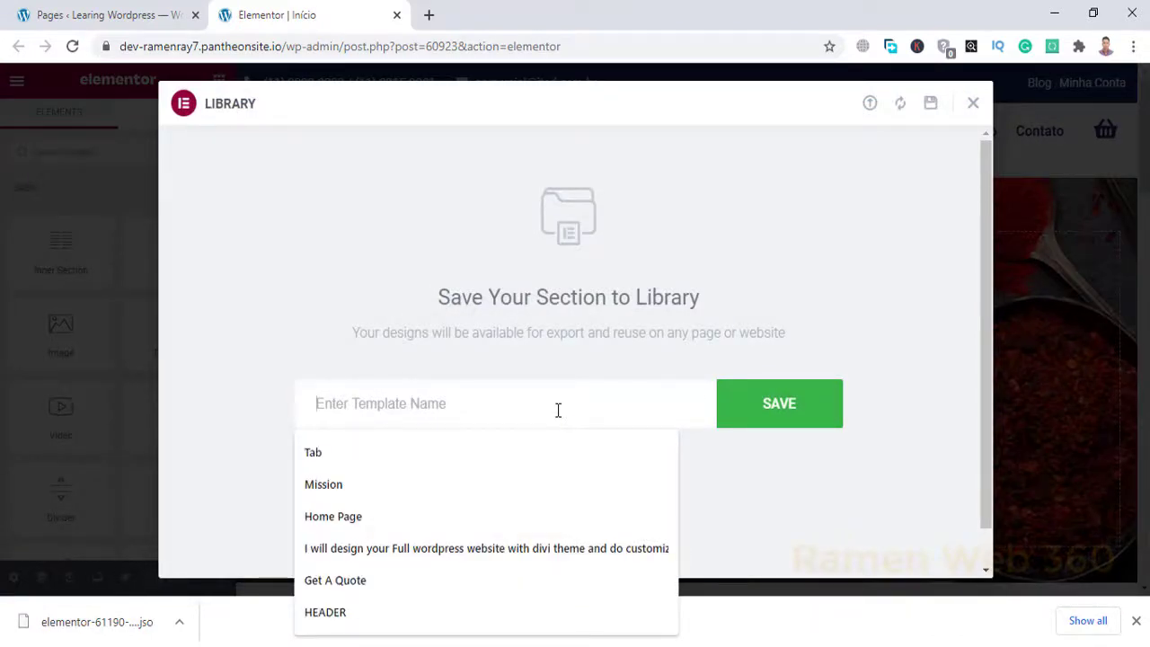
text(slider)
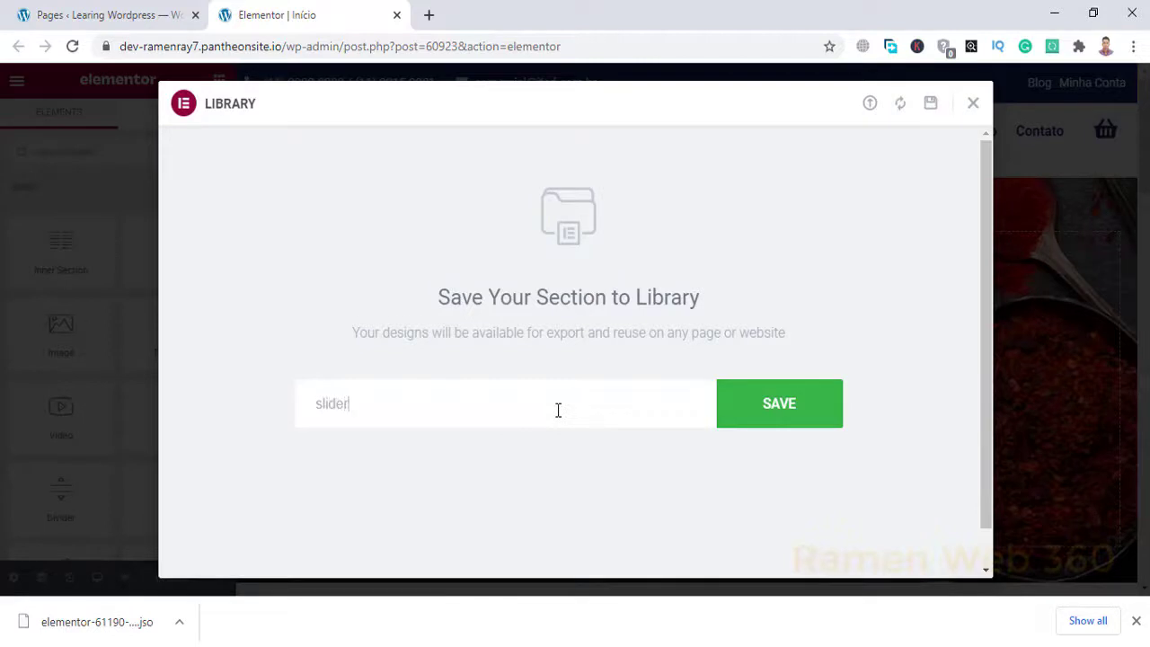
click(747, 409)
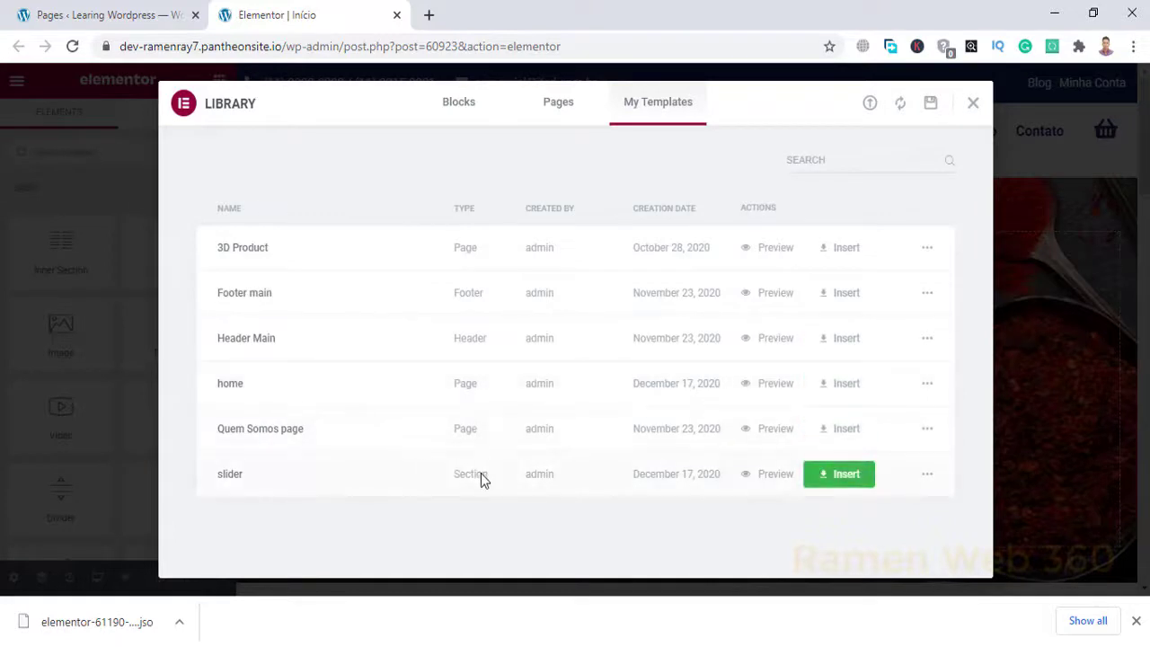
Step: Export the "slider" section template from the library as a file and close the library
click(929, 480)
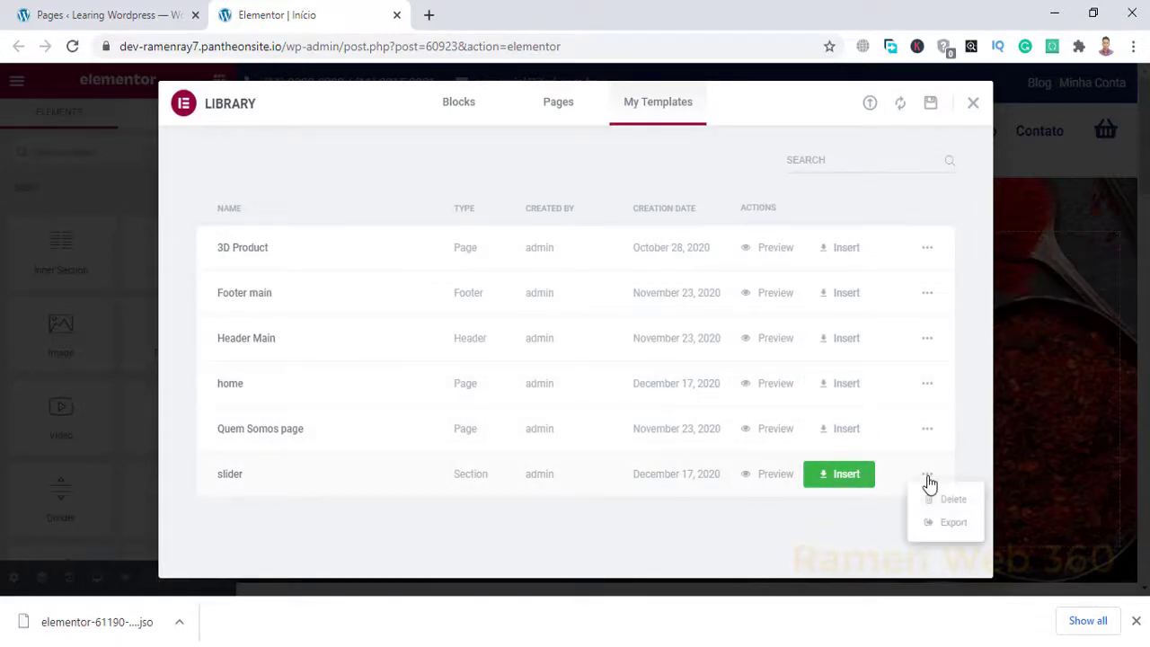
click(947, 525)
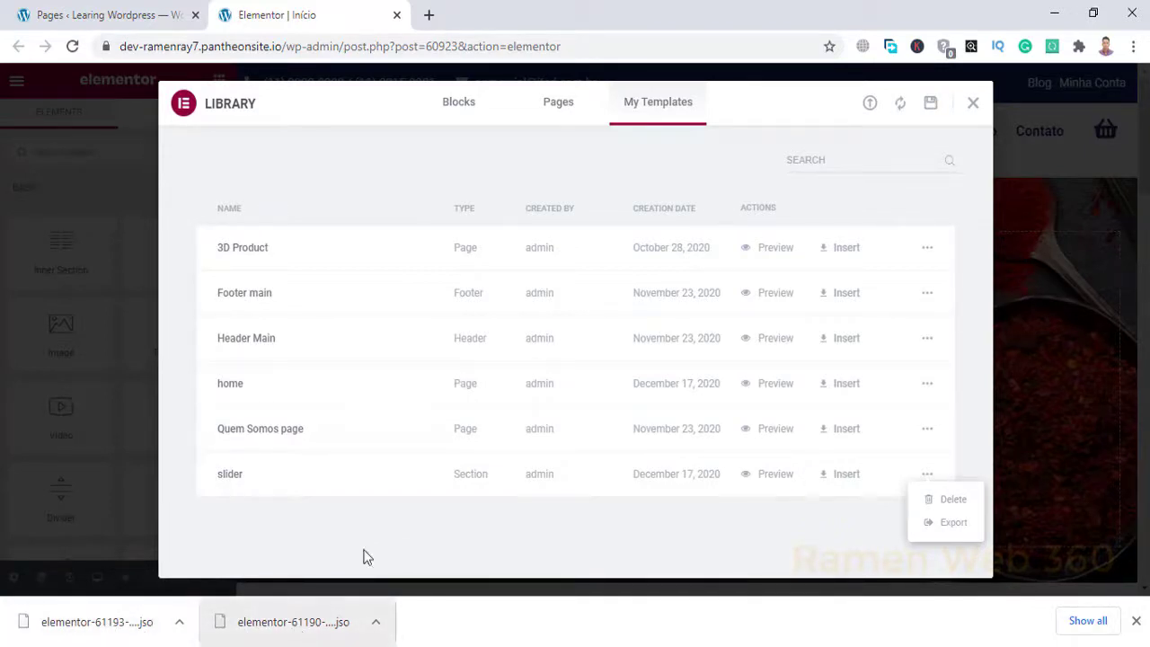
click(973, 106)
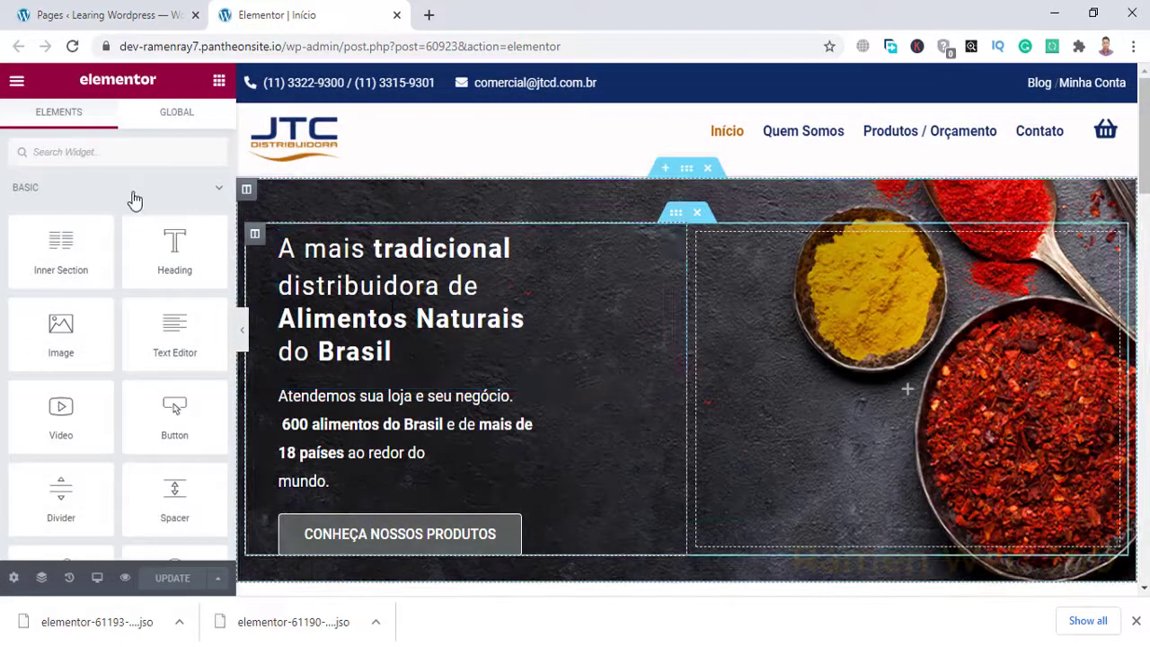
Step: Exit the Elementor editor to the dashboard and close its browser tab to return to the pages list
click(16, 80)
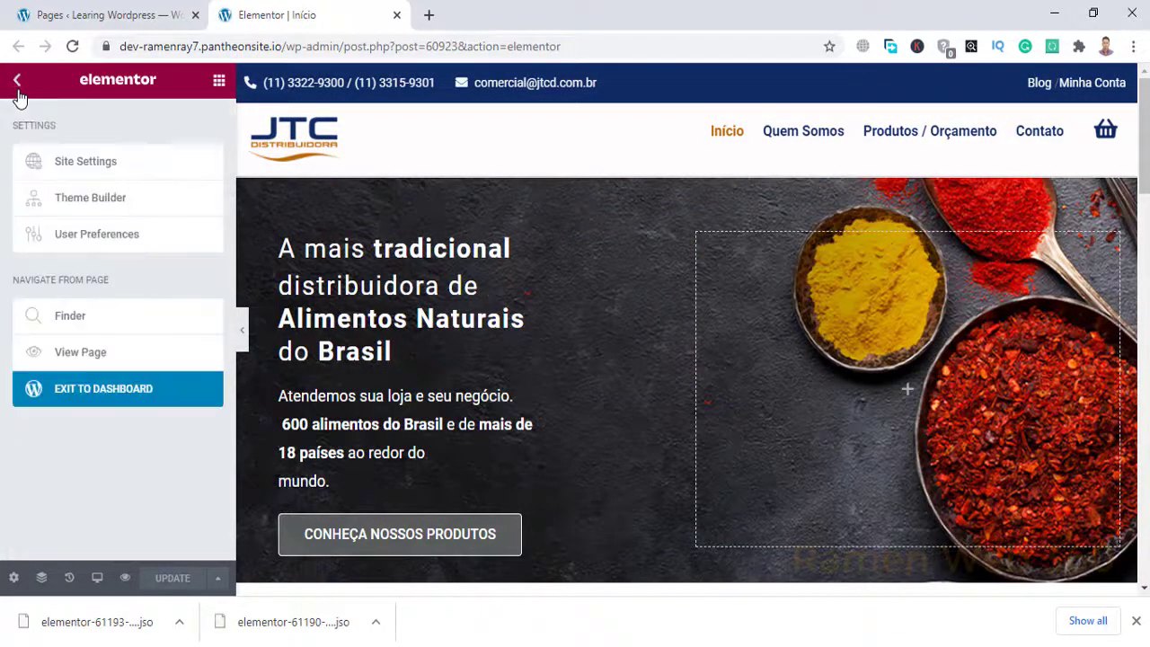
click(167, 388)
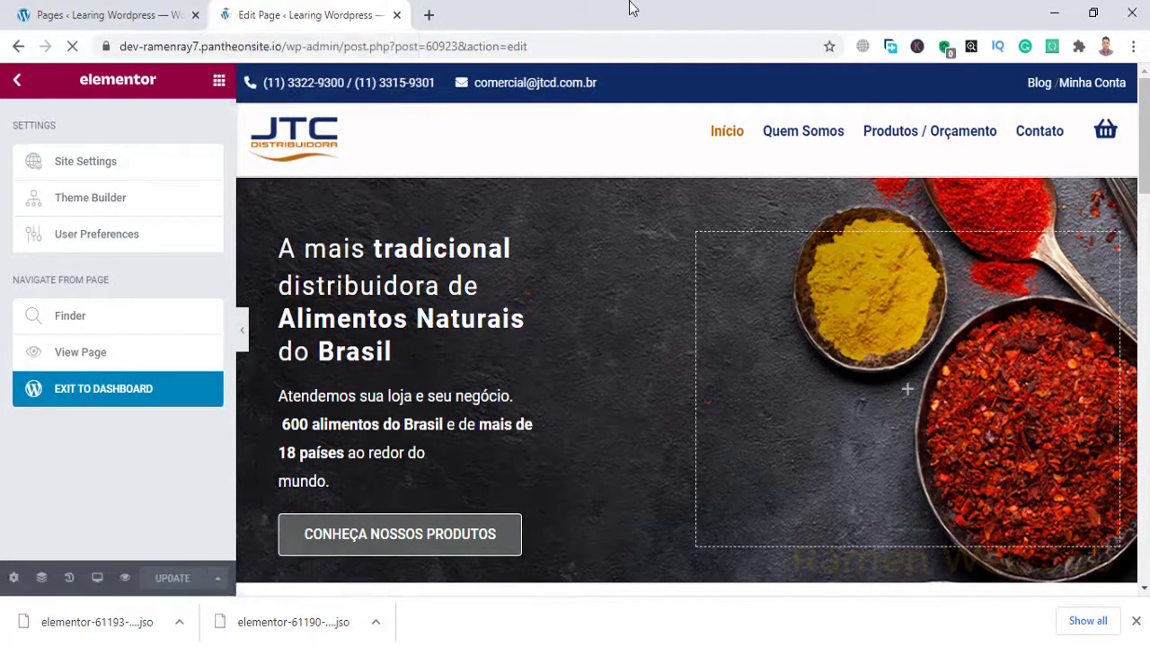
key(ctrl+w)
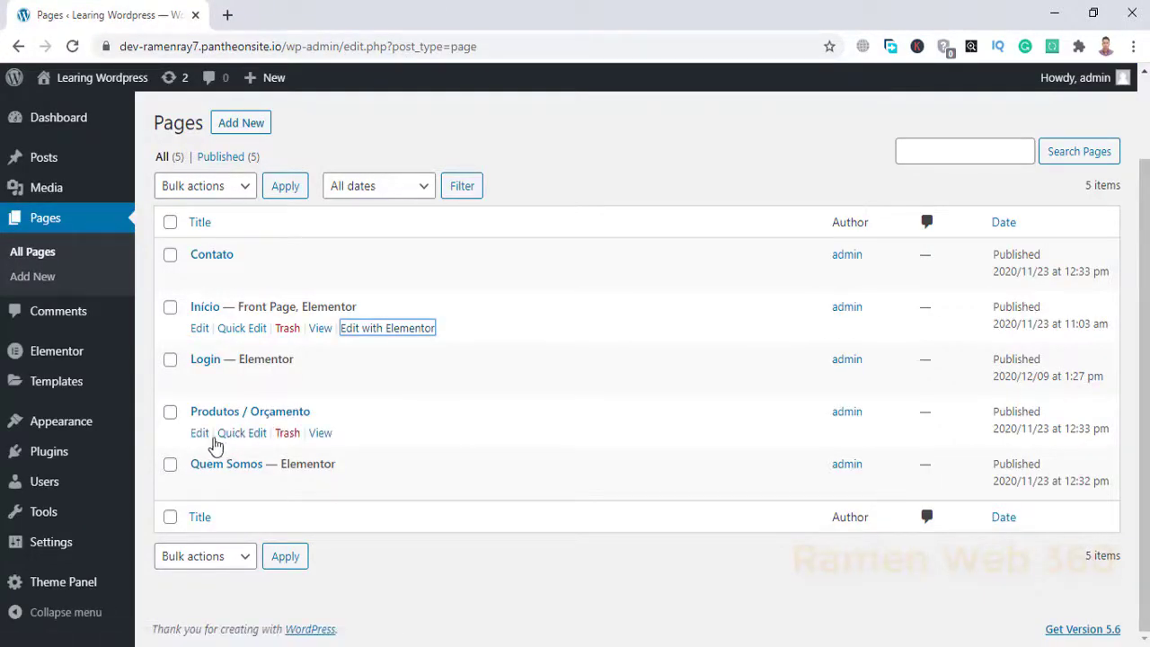
Step: Open the Produtos / Orçamento page for editing and launch it in the Elementor editor
click(201, 438)
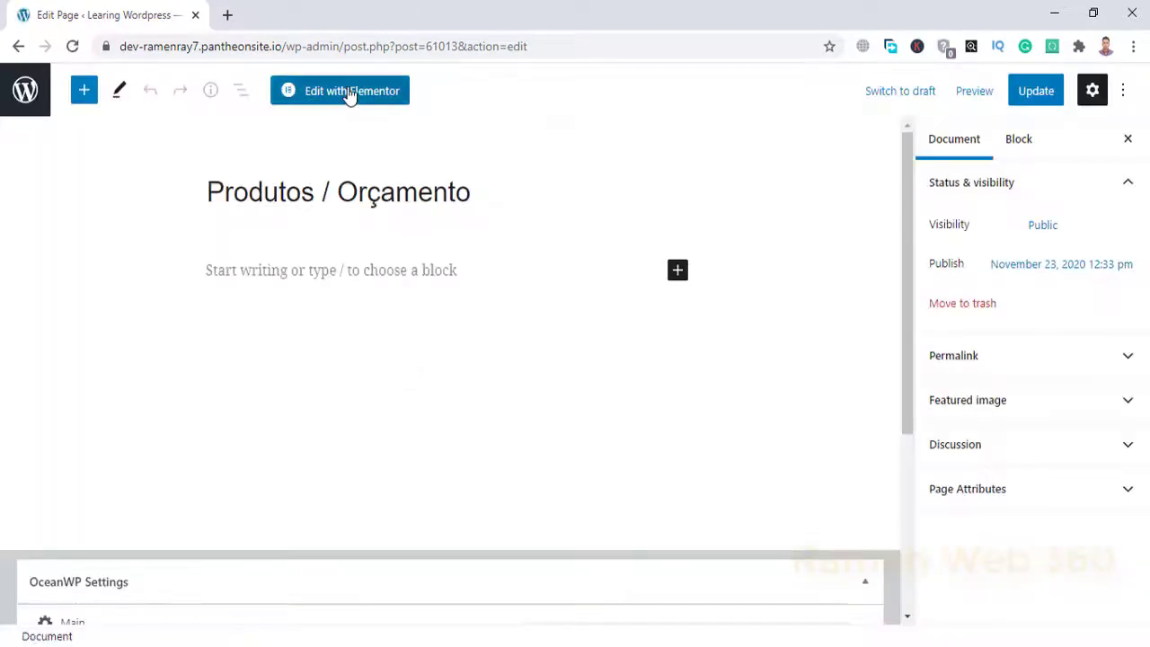
right_click(350, 95)
click(326, 103)
click(326, 103)
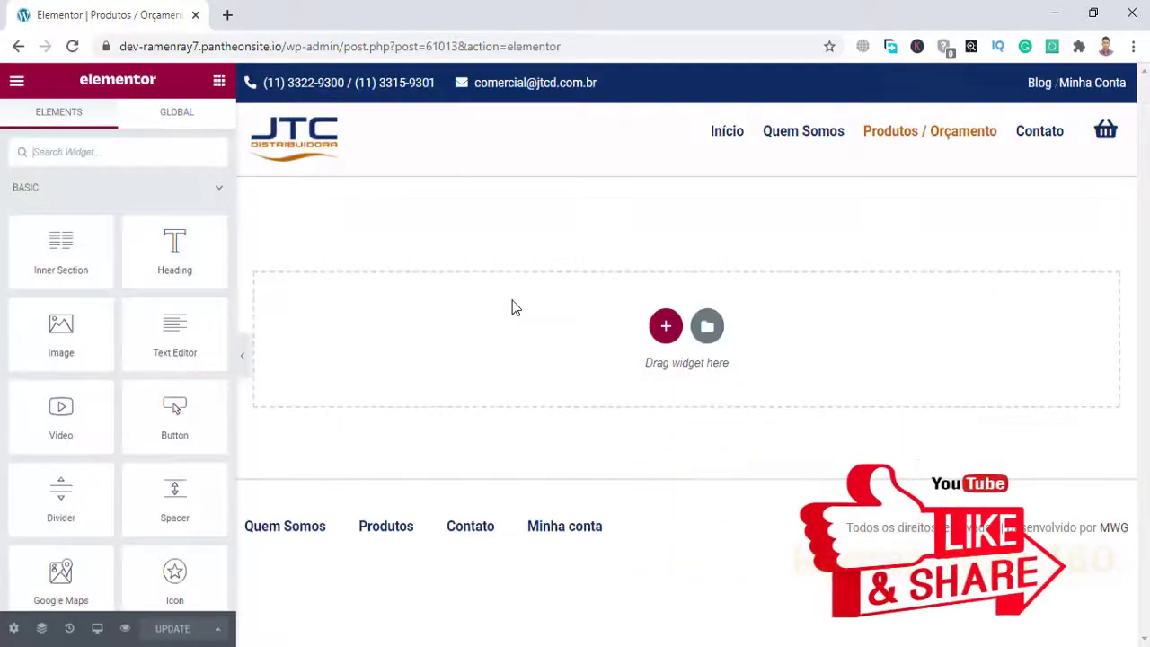
click(708, 326)
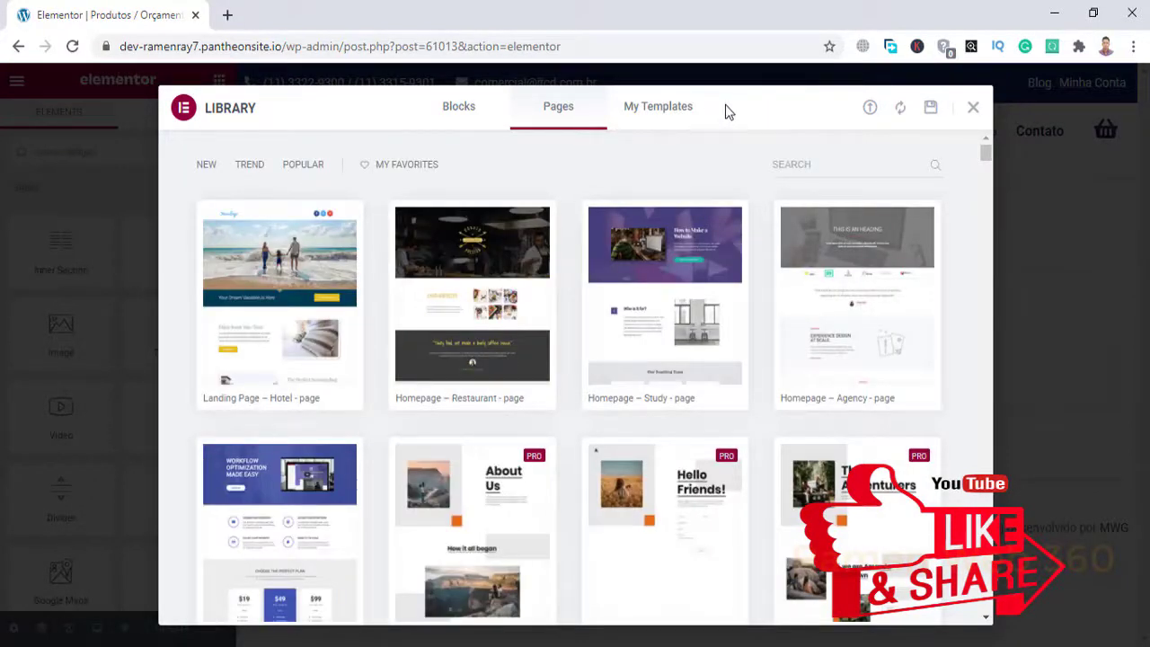
mouse_move(606, 296)
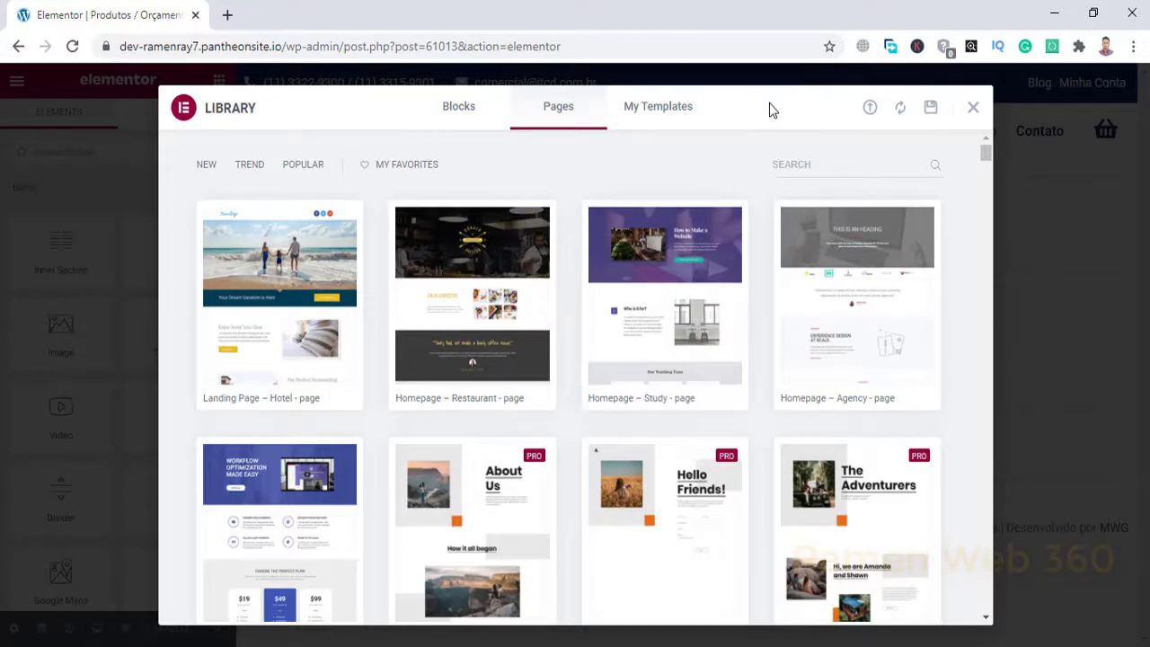
click(678, 110)
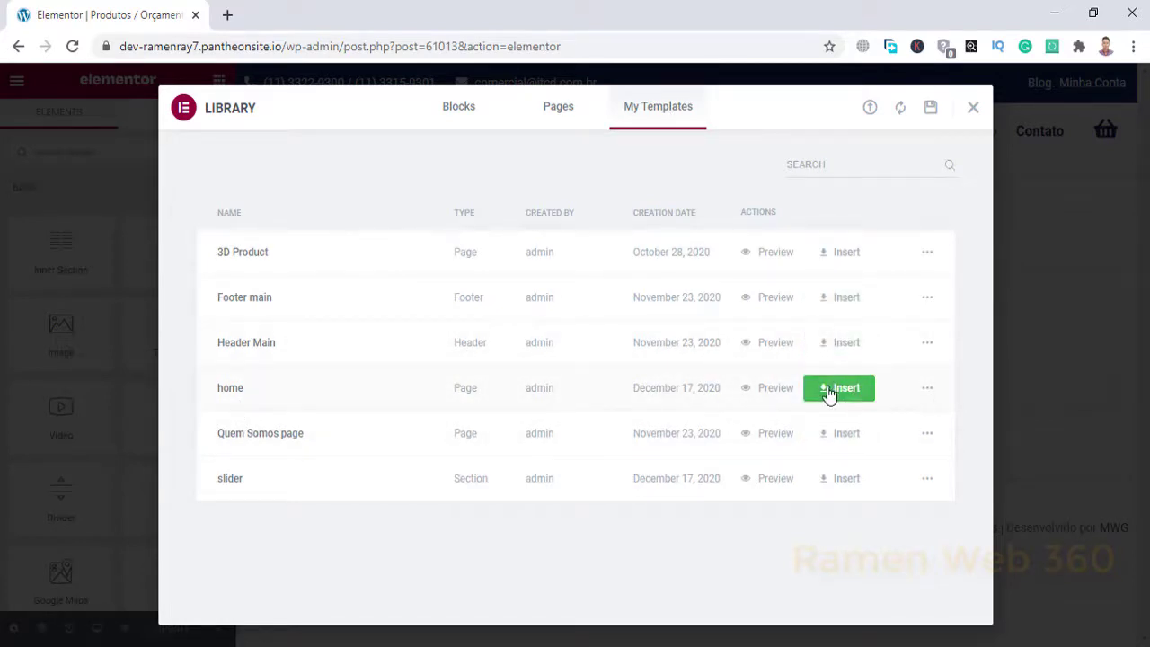
click(870, 110)
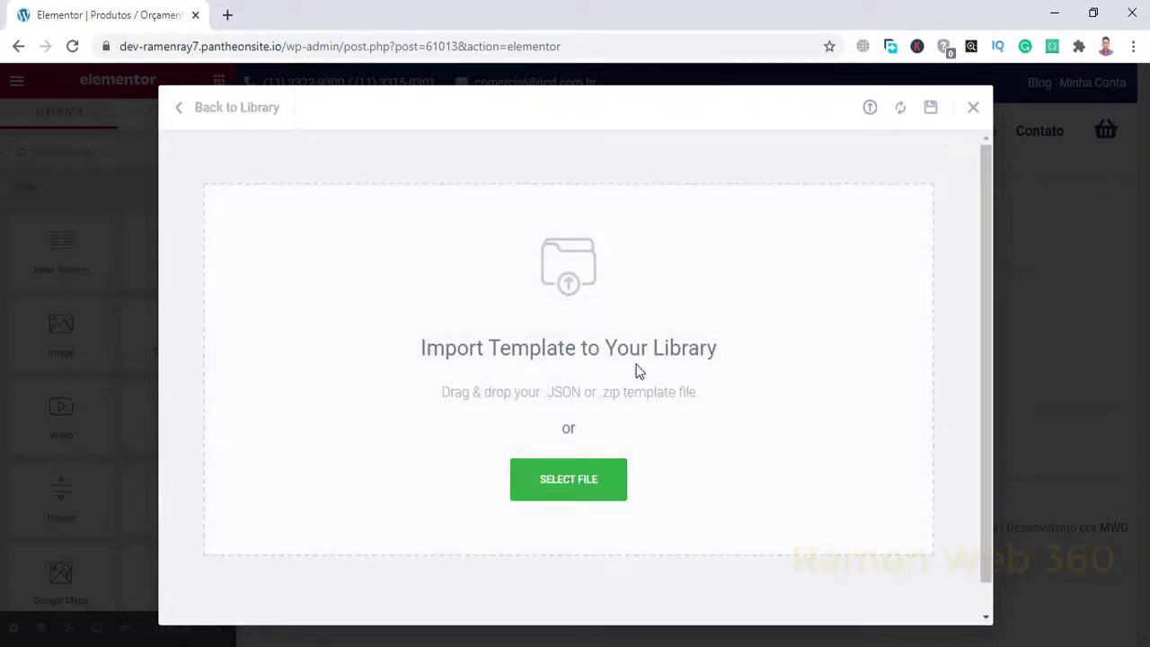
click(572, 486)
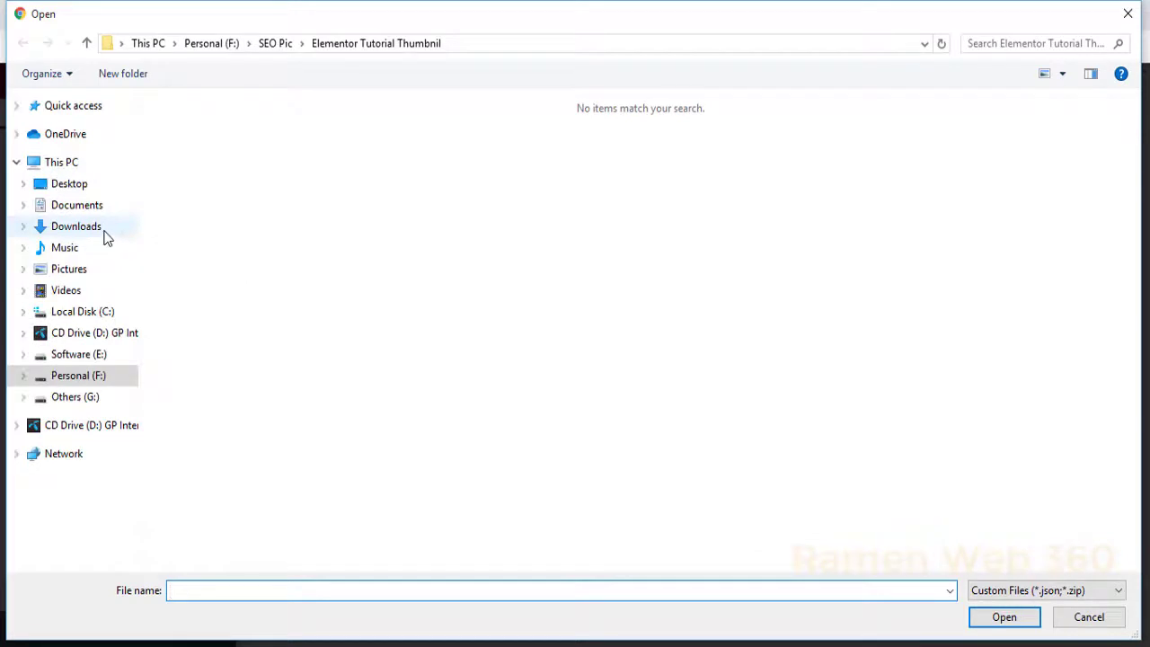
click(105, 230)
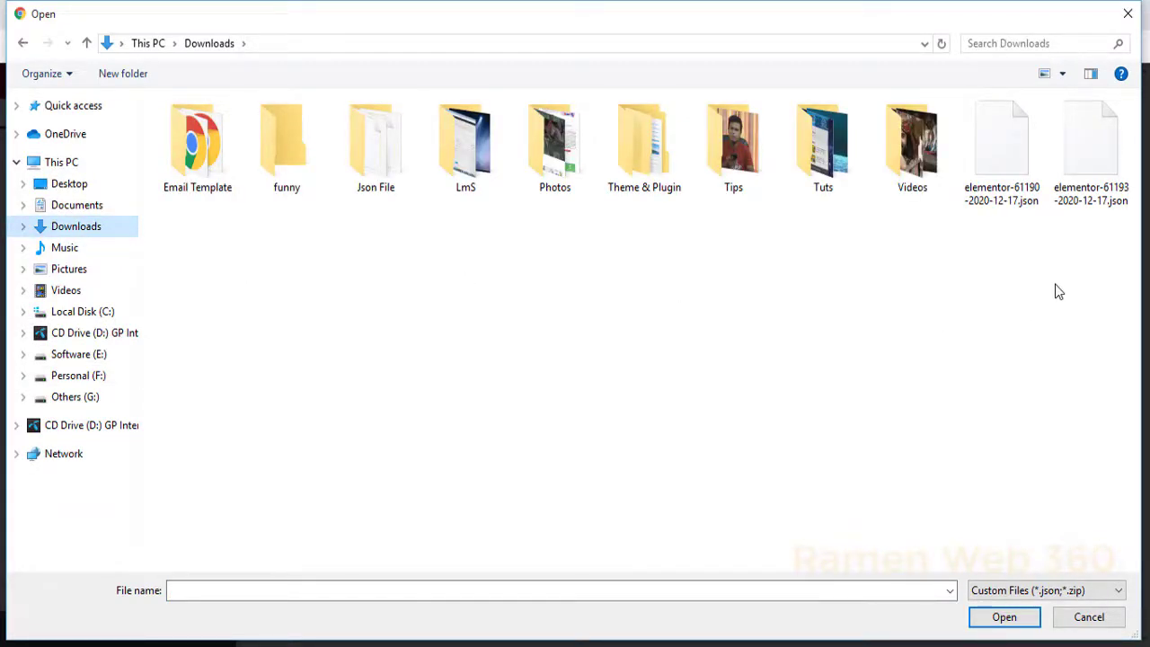
click(1024, 196)
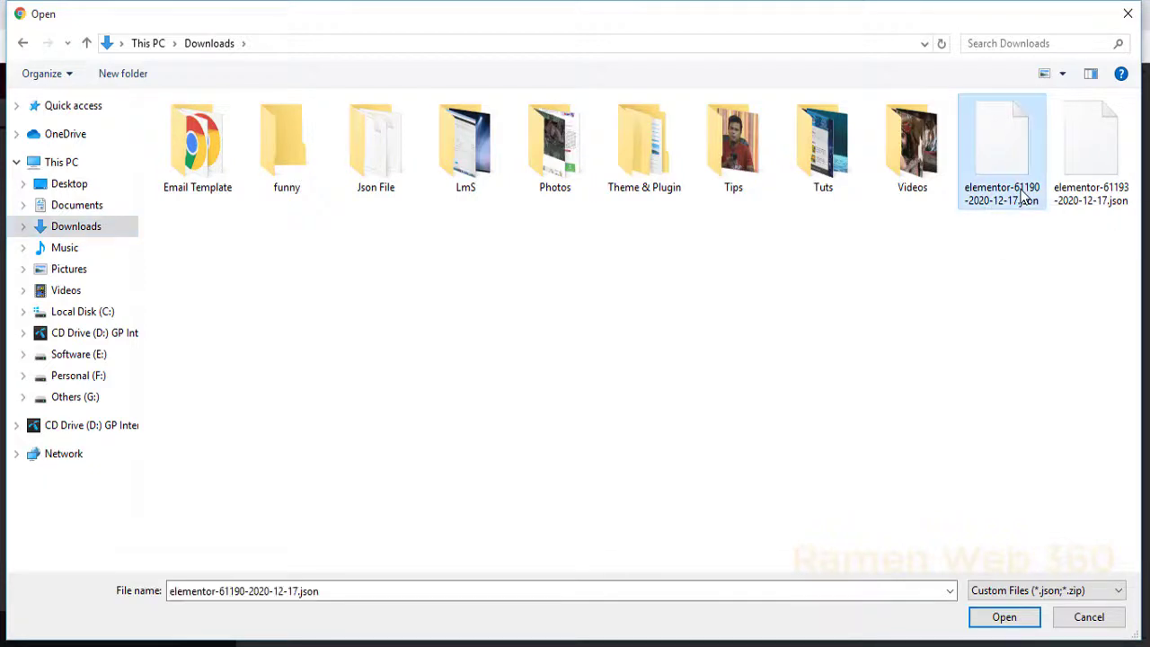
click(1012, 619)
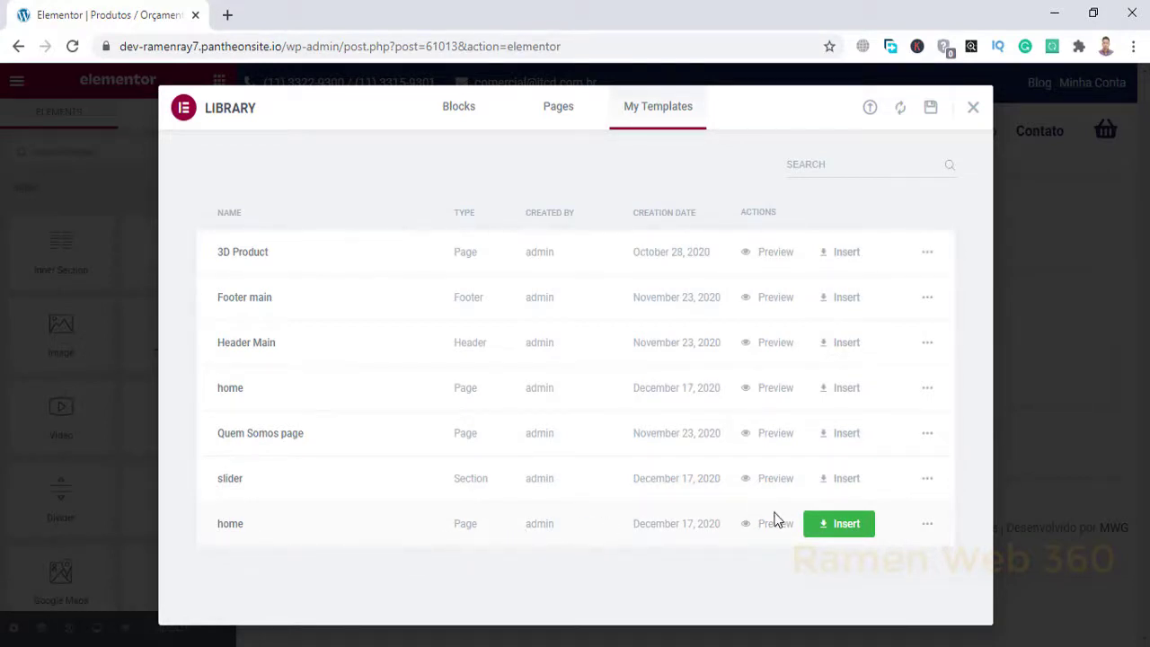
Step: Insert the newly imported "home" page template into the Produtos / Orçamento page and update the page
click(844, 525)
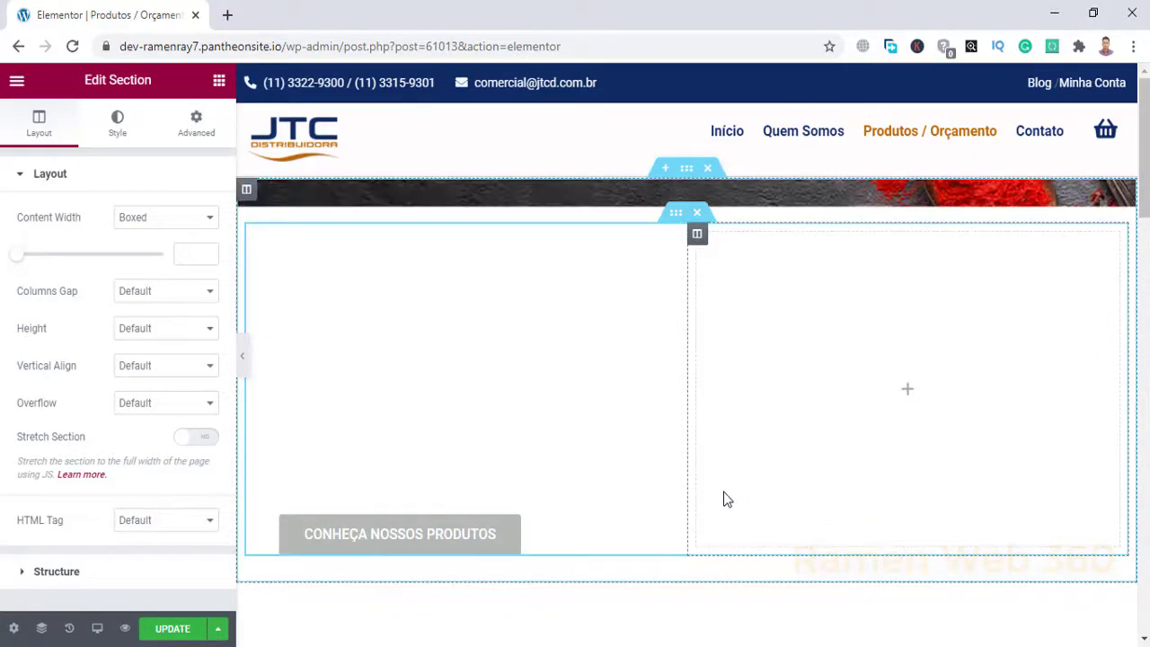
scroll(666, 481, down, 3)
scroll(666, 481, down, 15)
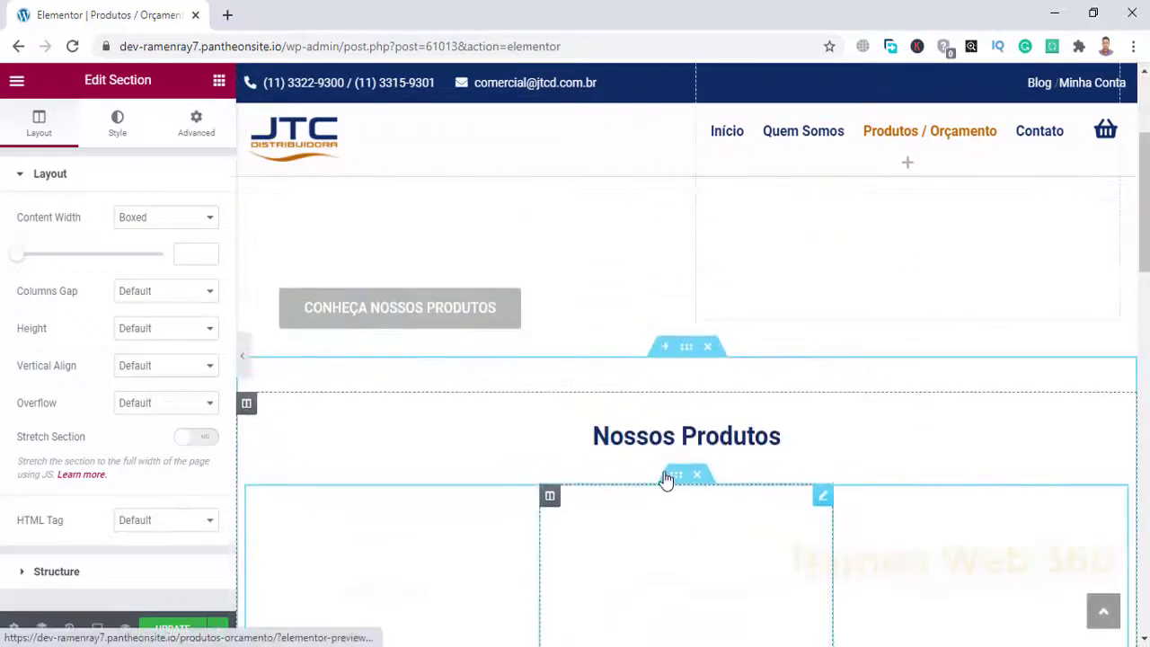
scroll(666, 481, up, 18)
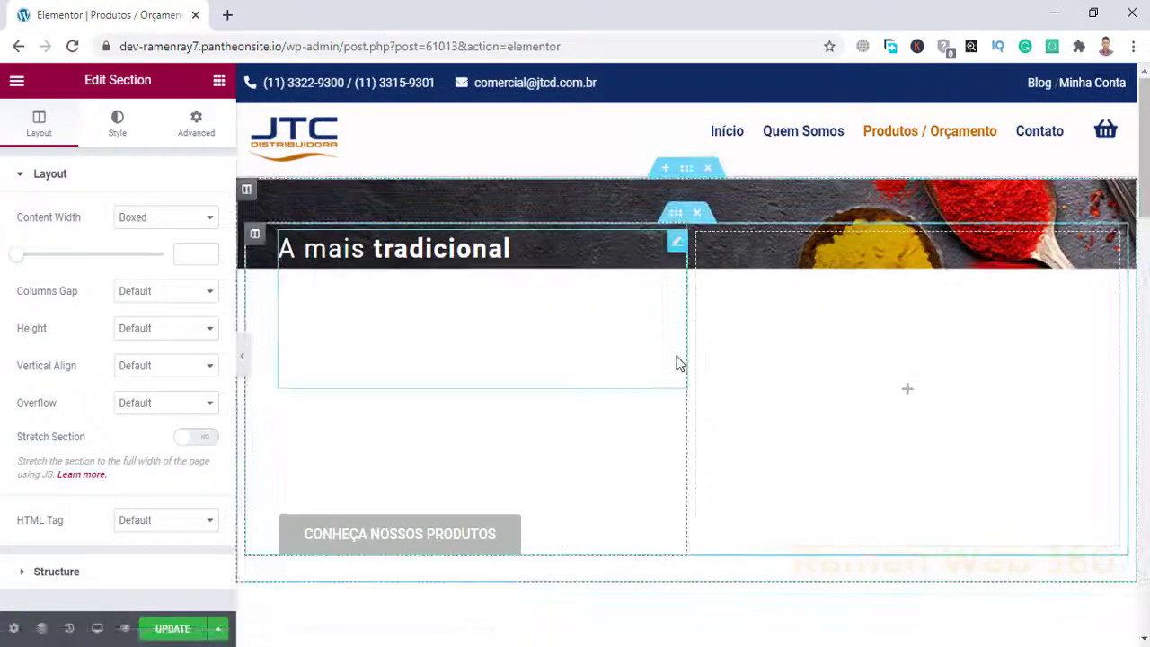
scroll(609, 495, down, 4)
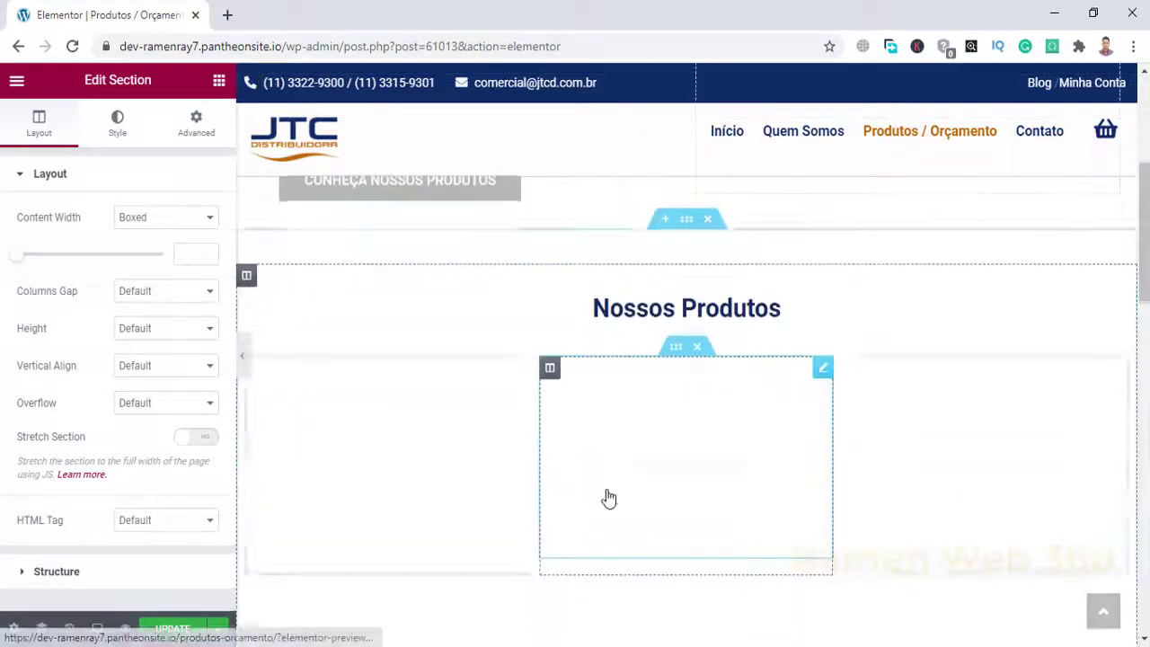
scroll(583, 492, down, 4)
scroll(586, 507, down, 8)
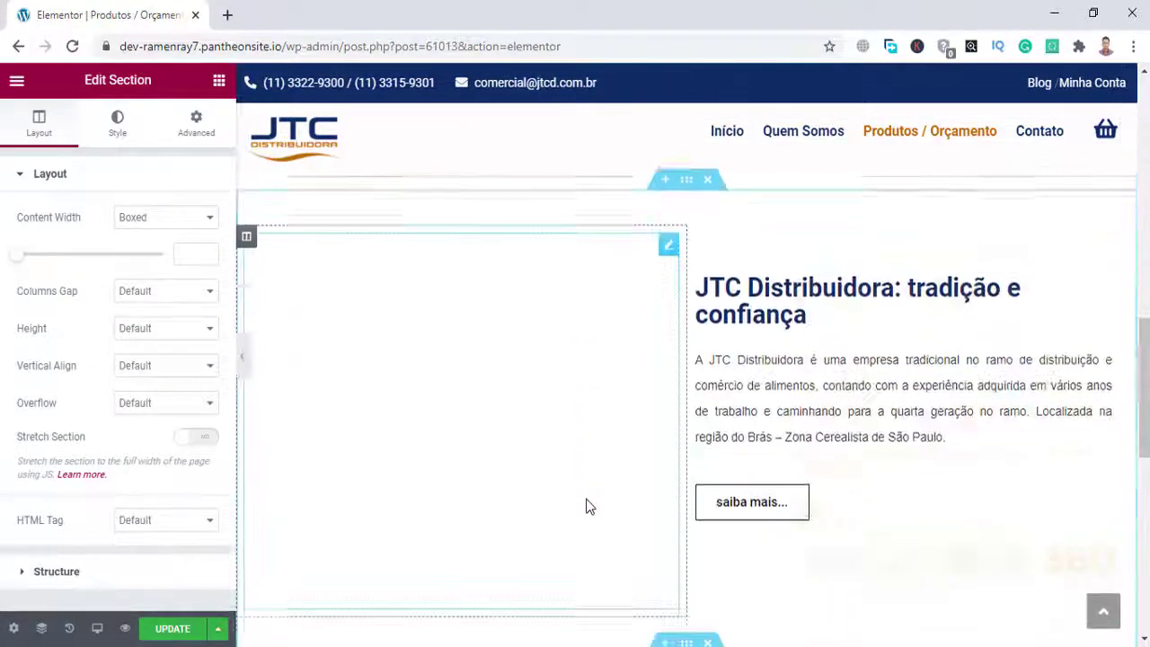
scroll(315, 557, up, 1)
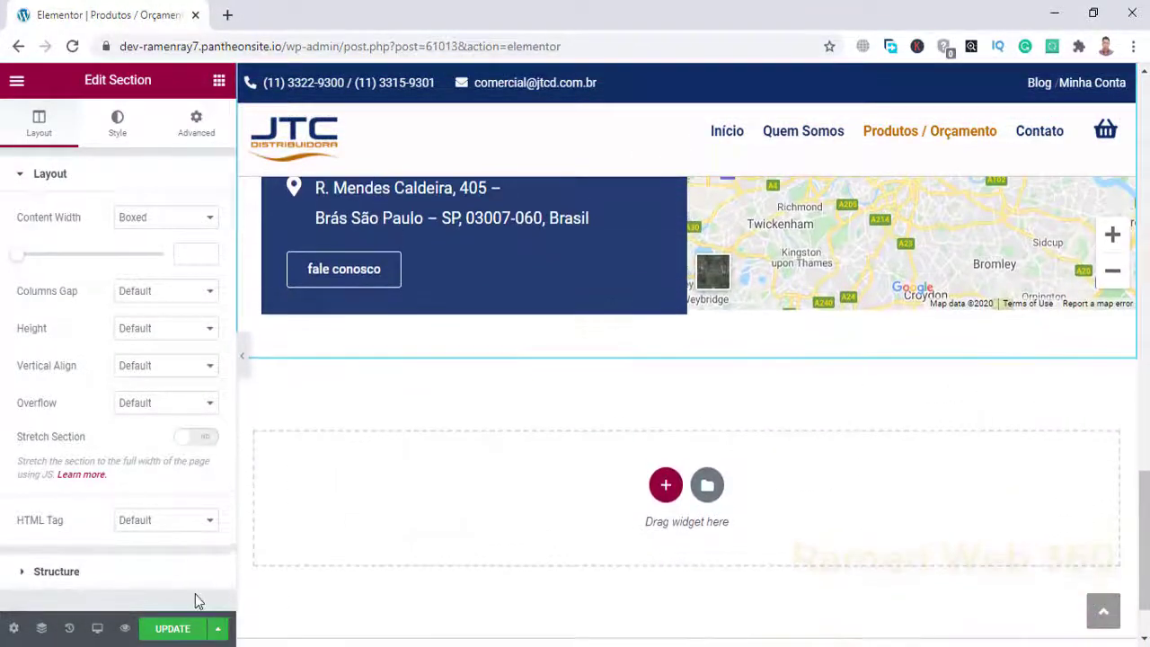
click(180, 629)
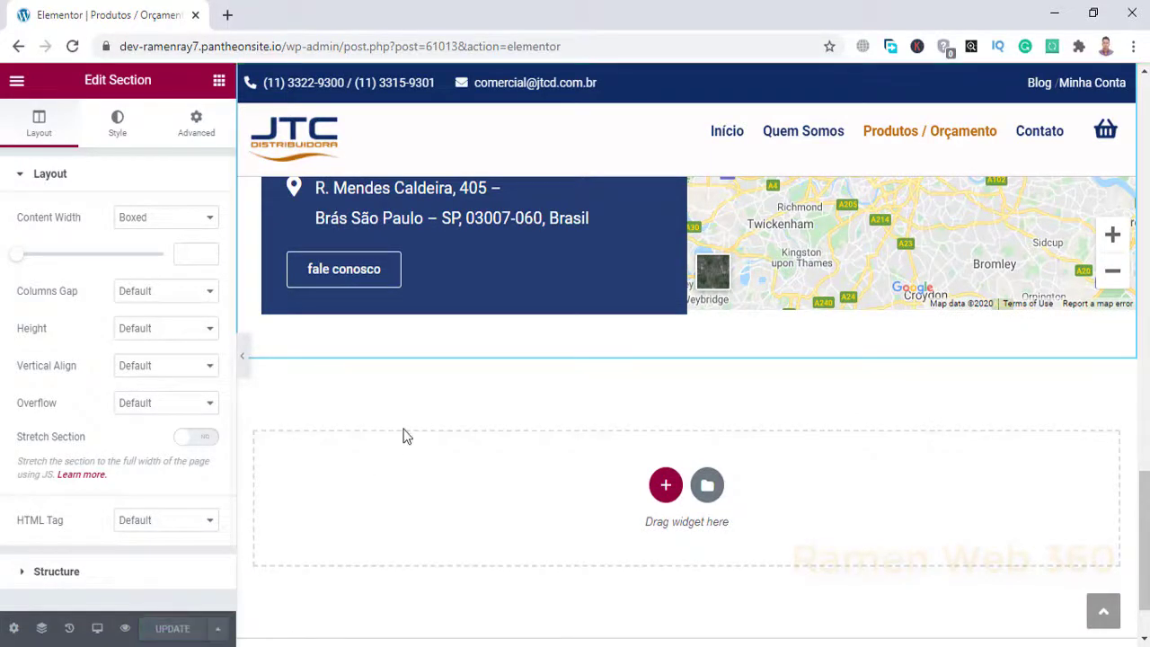
Step: Preview the Produtos / Orçamento page in a new browser tab, examine its imported sections and reload it
click(126, 631)
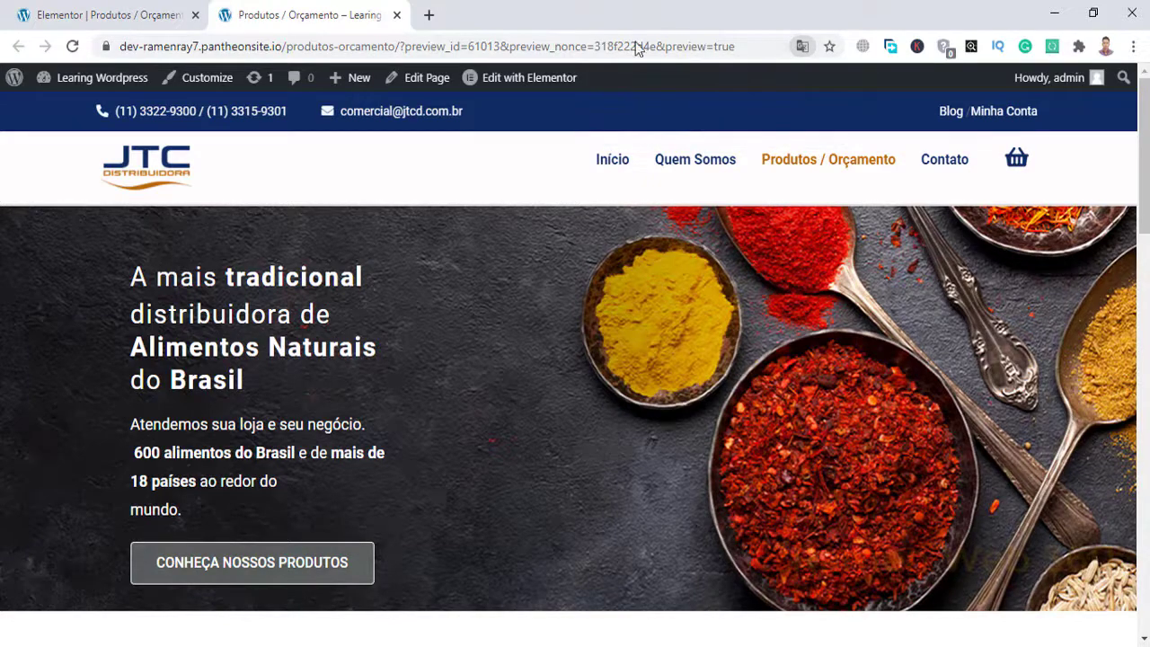
scroll(665, 316, down, 6)
scroll(706, 403, down, 5)
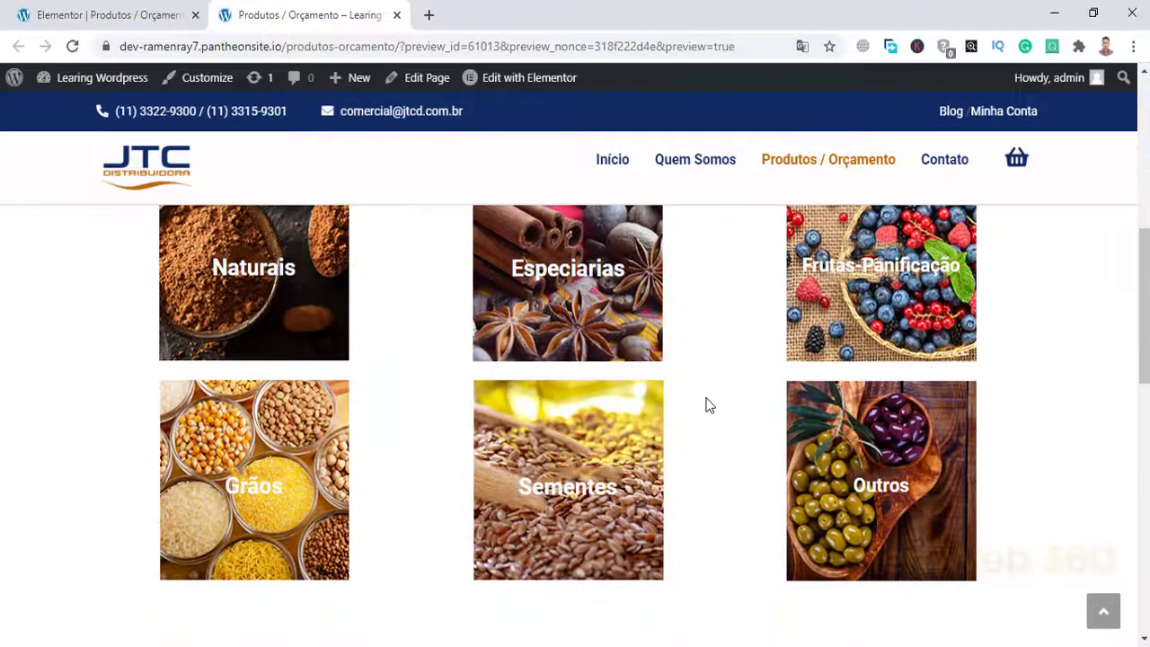
scroll(719, 422, down, 1)
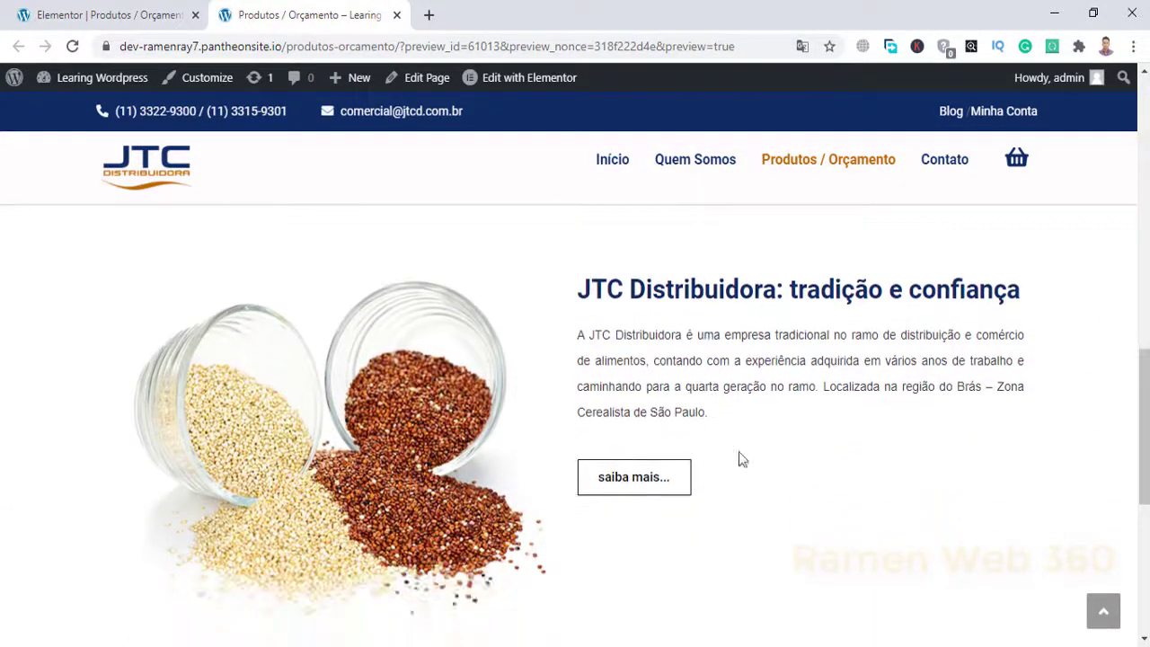
scroll(754, 505, down, 7)
key(F5)
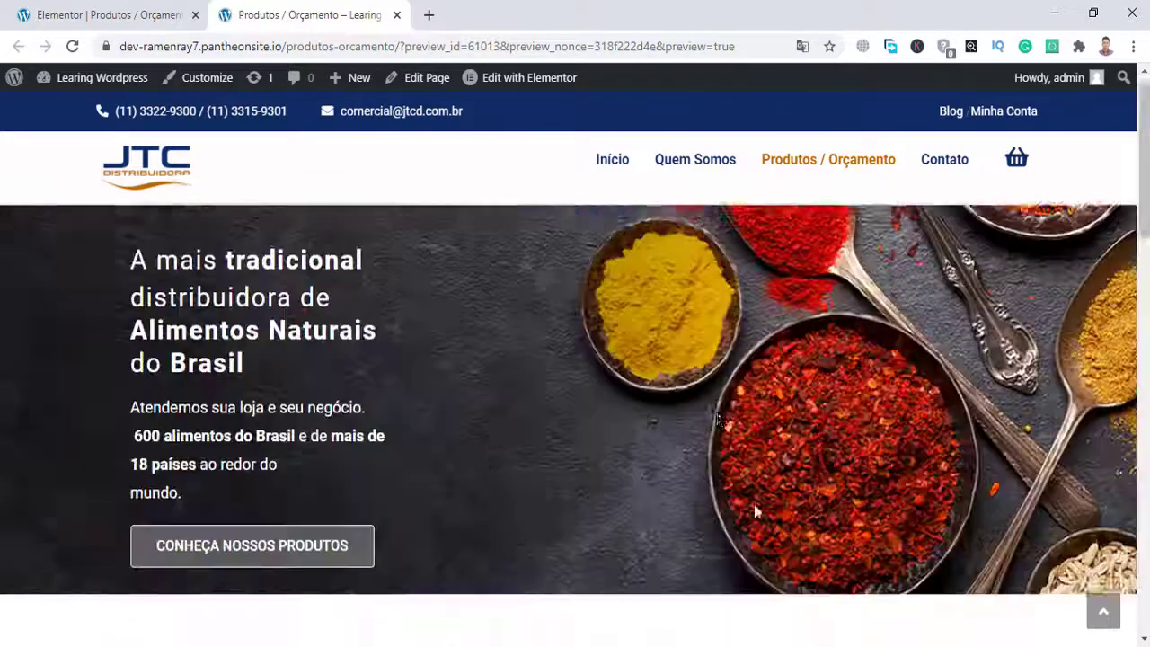
Step: Open the site's Início page and examine its hero and Nossos Produtos sections for comparison with the imported page
click(619, 176)
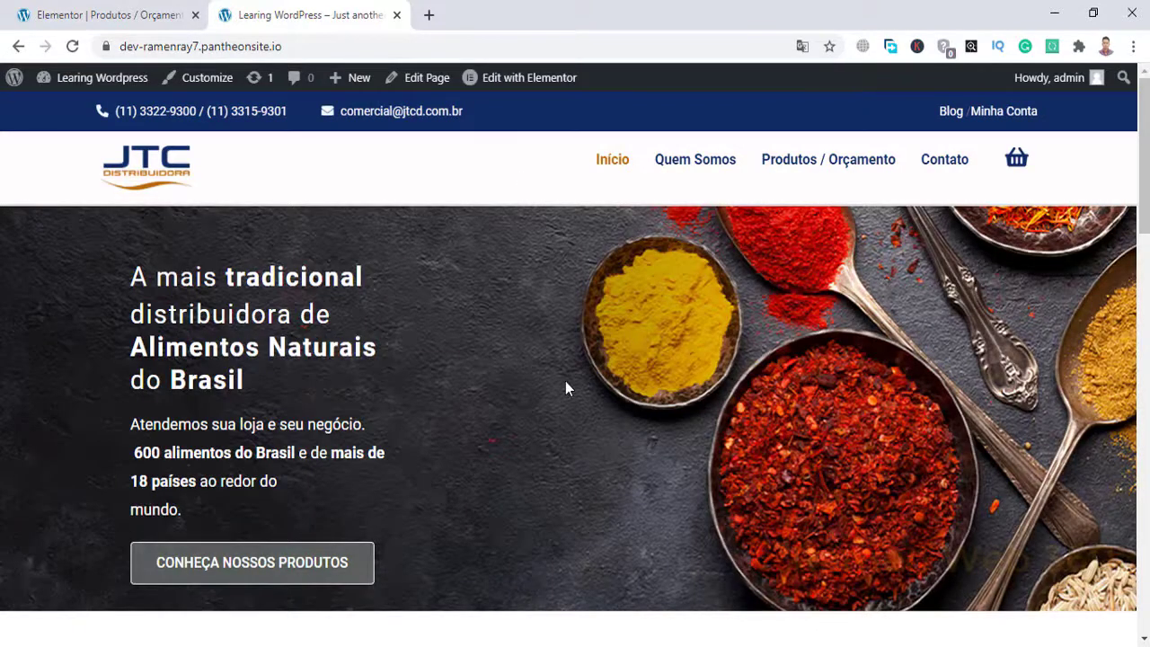
scroll(566, 382, down, 1)
scroll(565, 382, up, 1)
scroll(565, 389, down, 5)
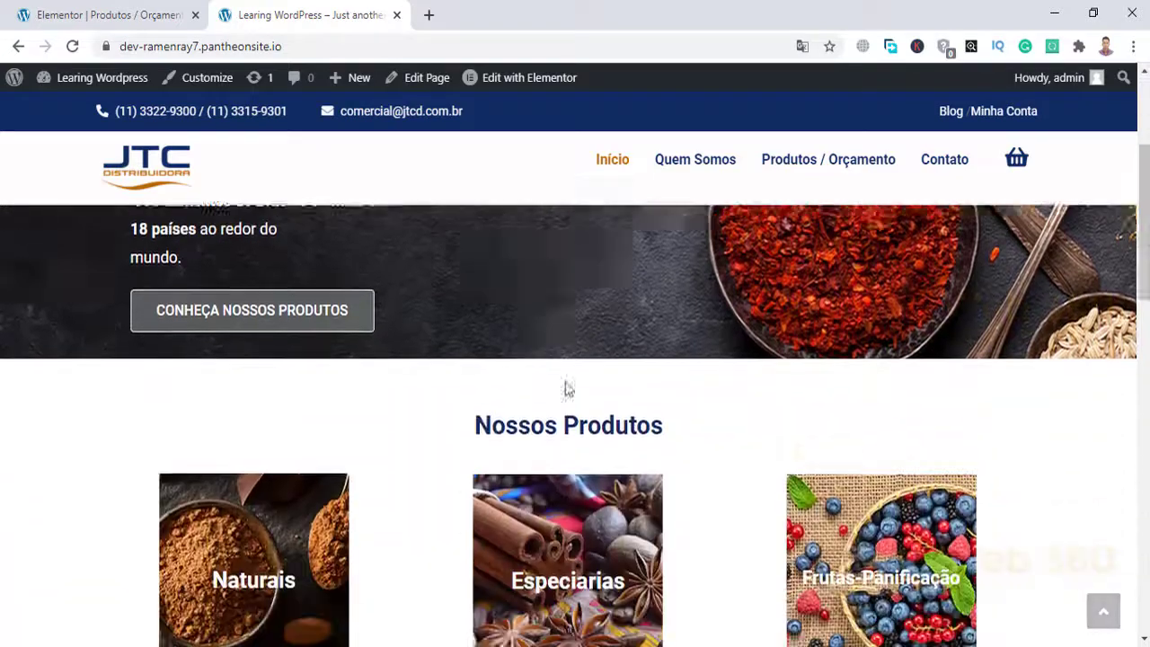
scroll(568, 388, up, 5)
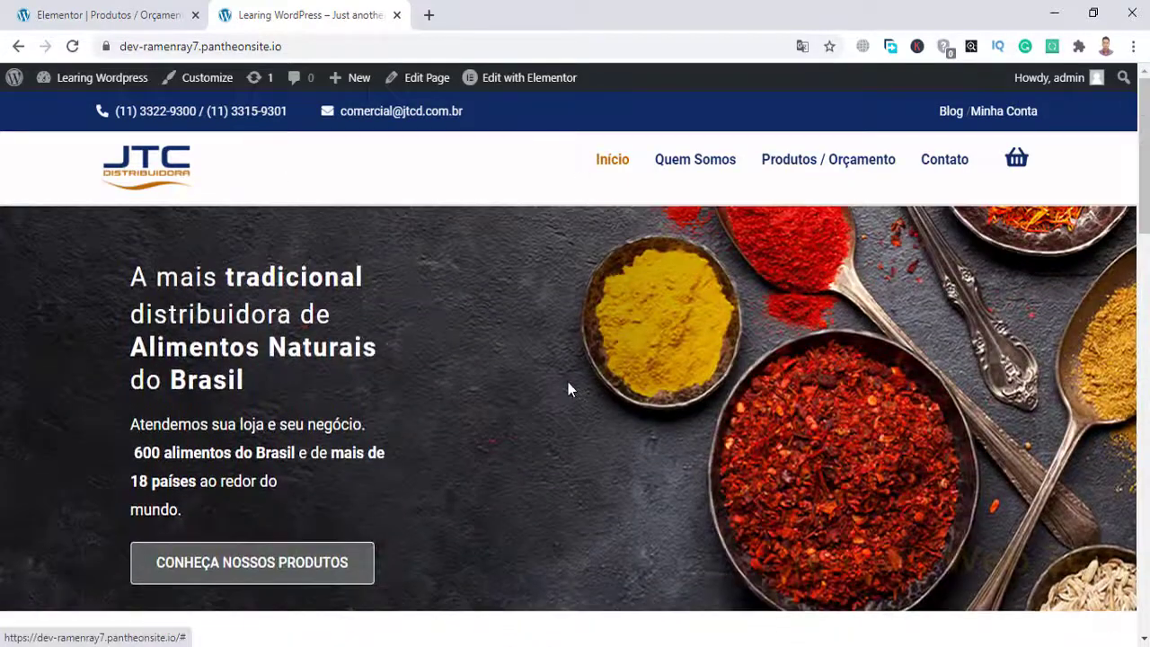